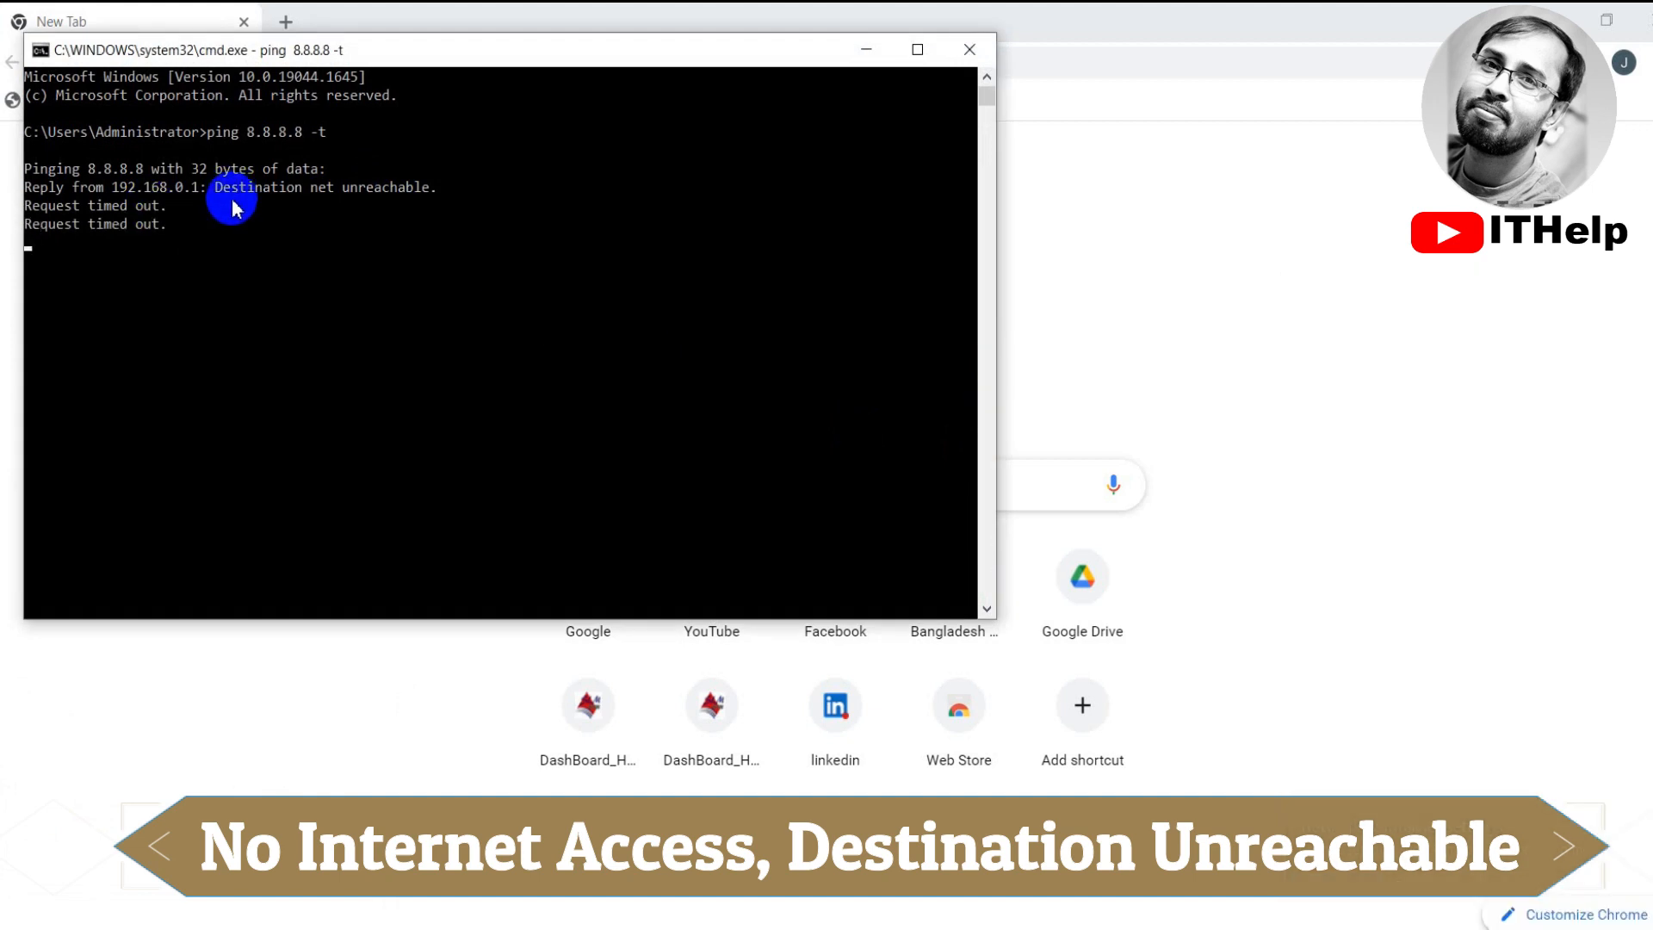
Bring the browser window in front of the Command Prompt running the ping
click(1180, 220)
Load tplinkwifi.net and log in with the router's admin username and password
click(371, 58)
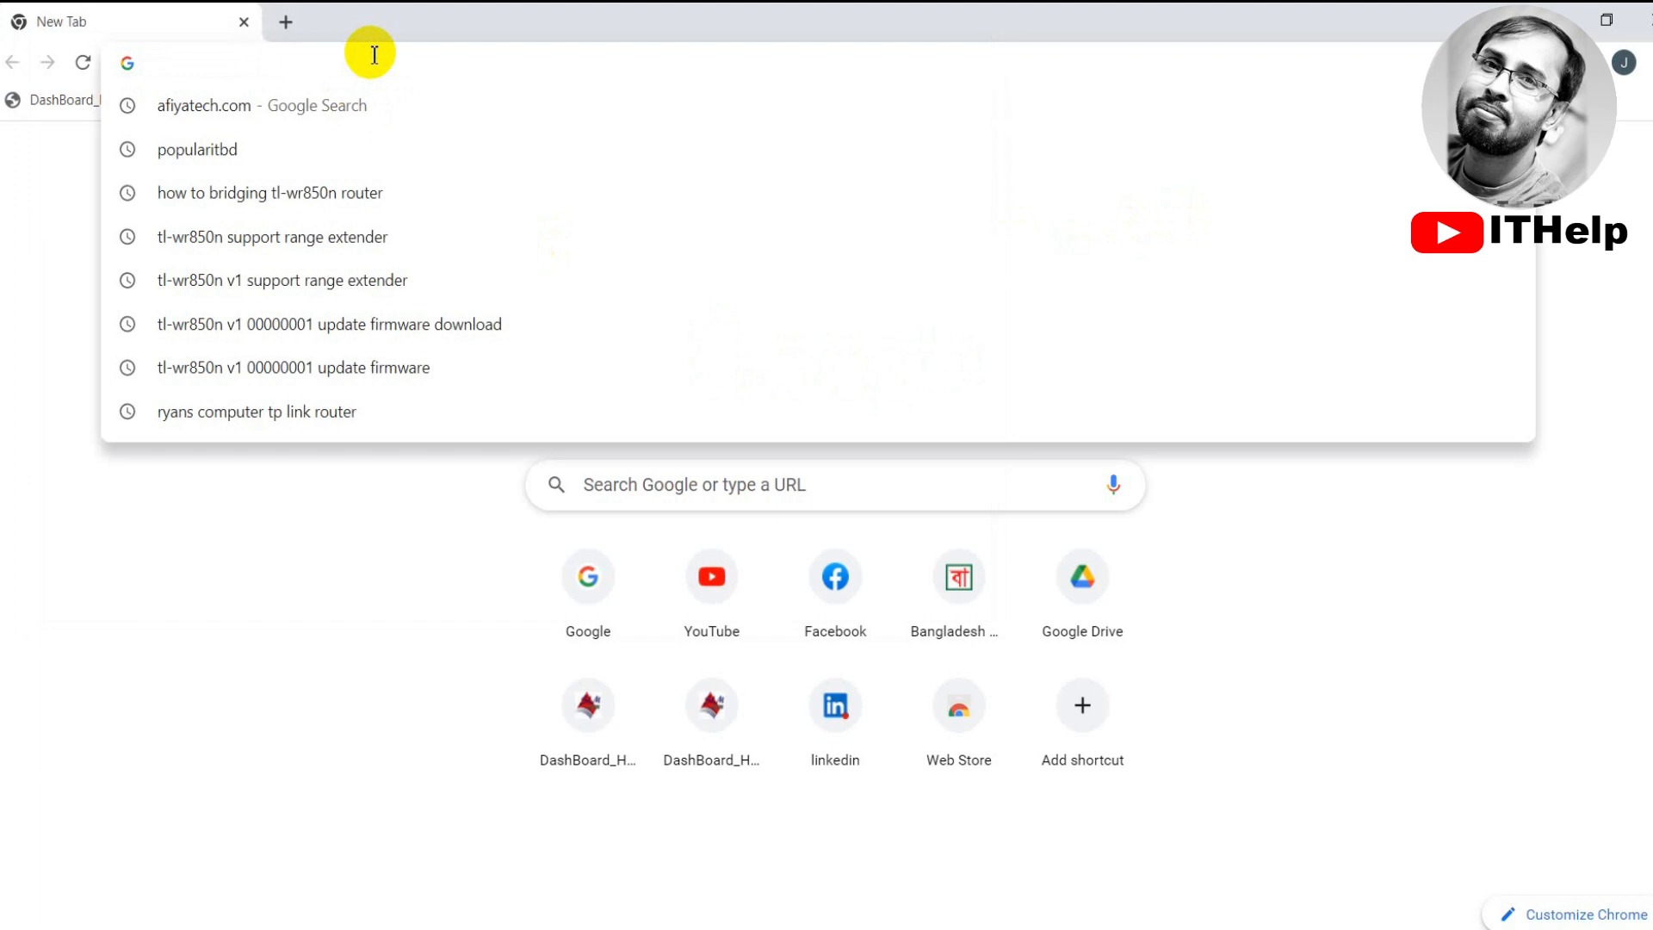
text(tplinkwifi.net)
key(Return)
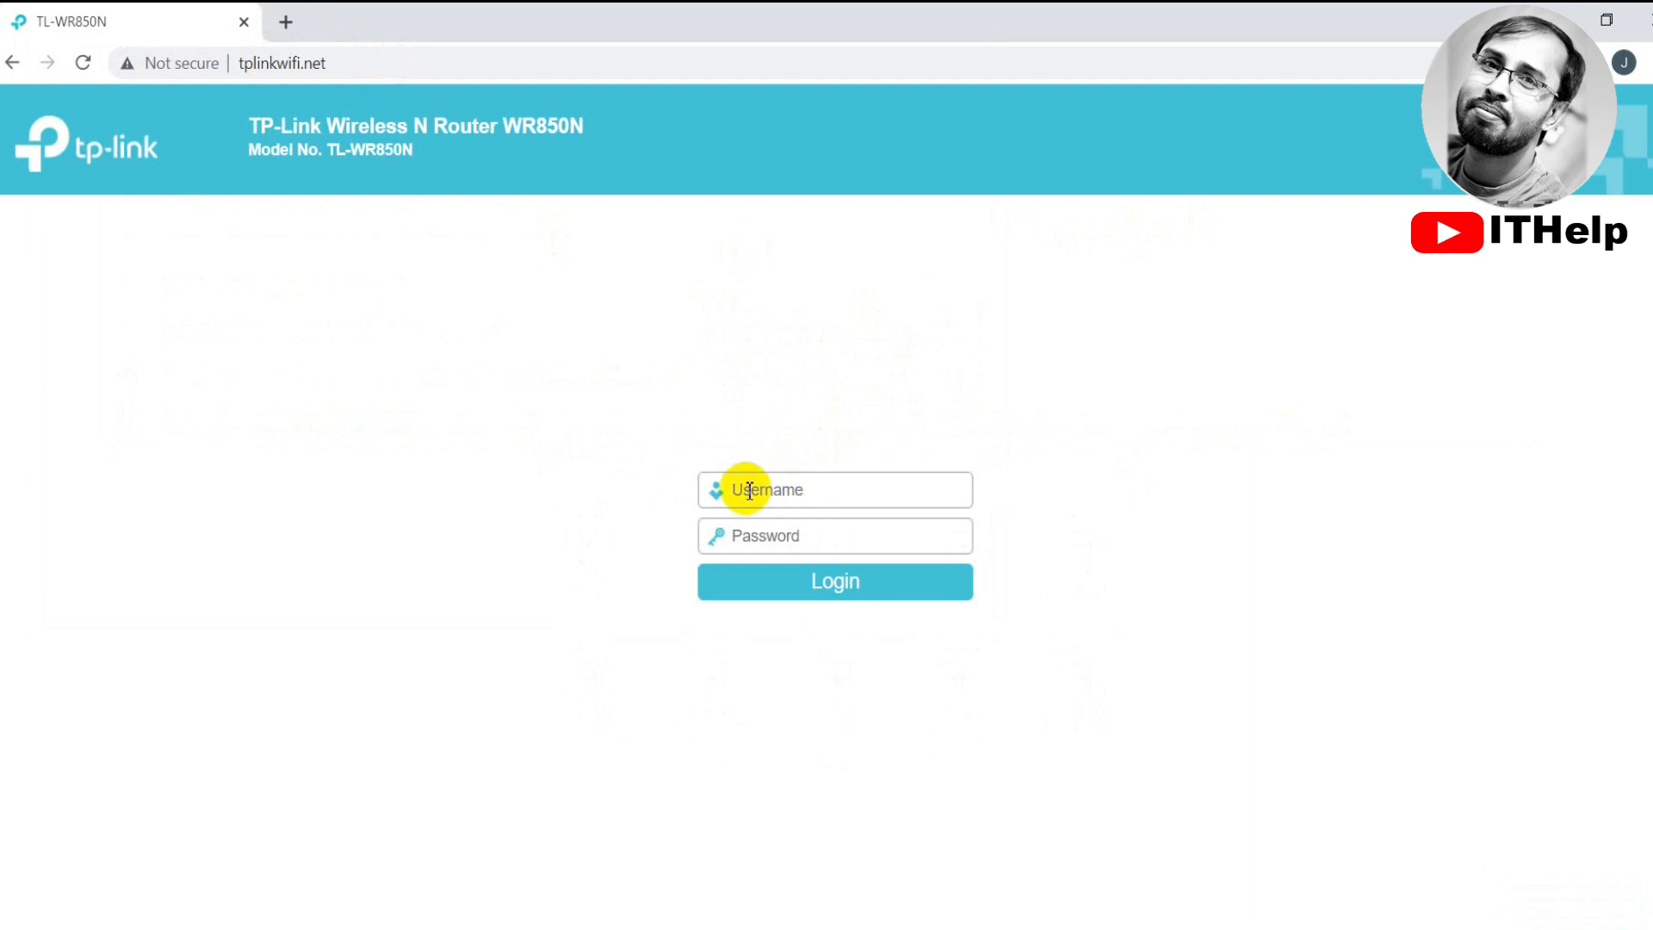
text(A)
key(BackSpace)
text(a)
key(Tab)
text(ad)
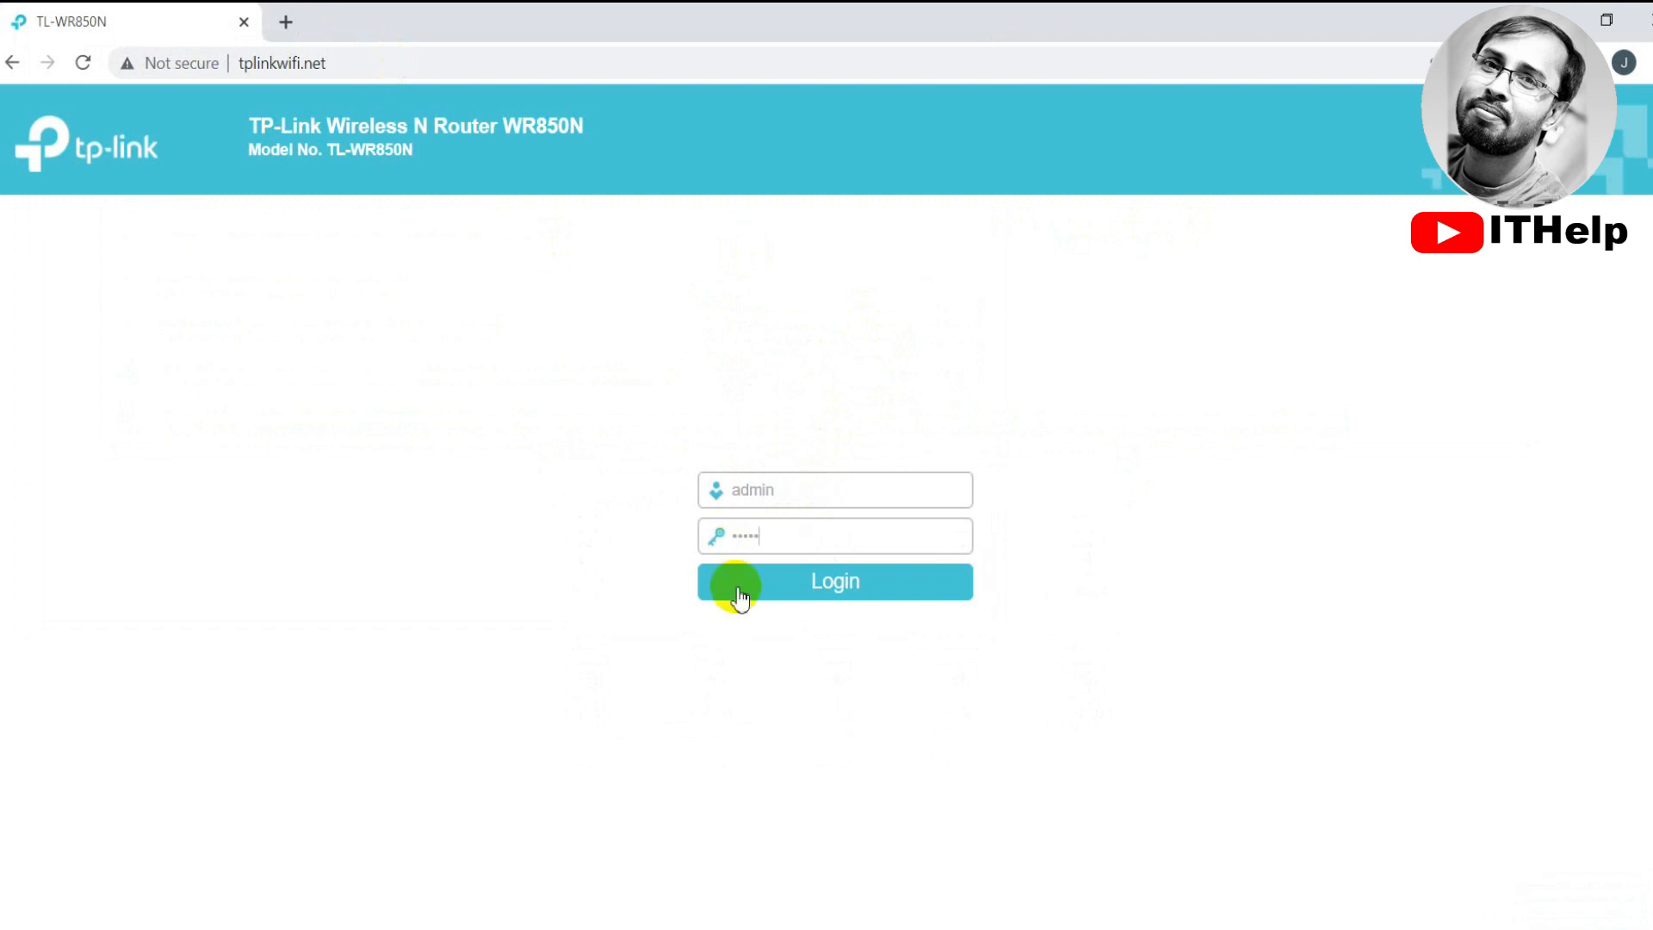
click(762, 596)
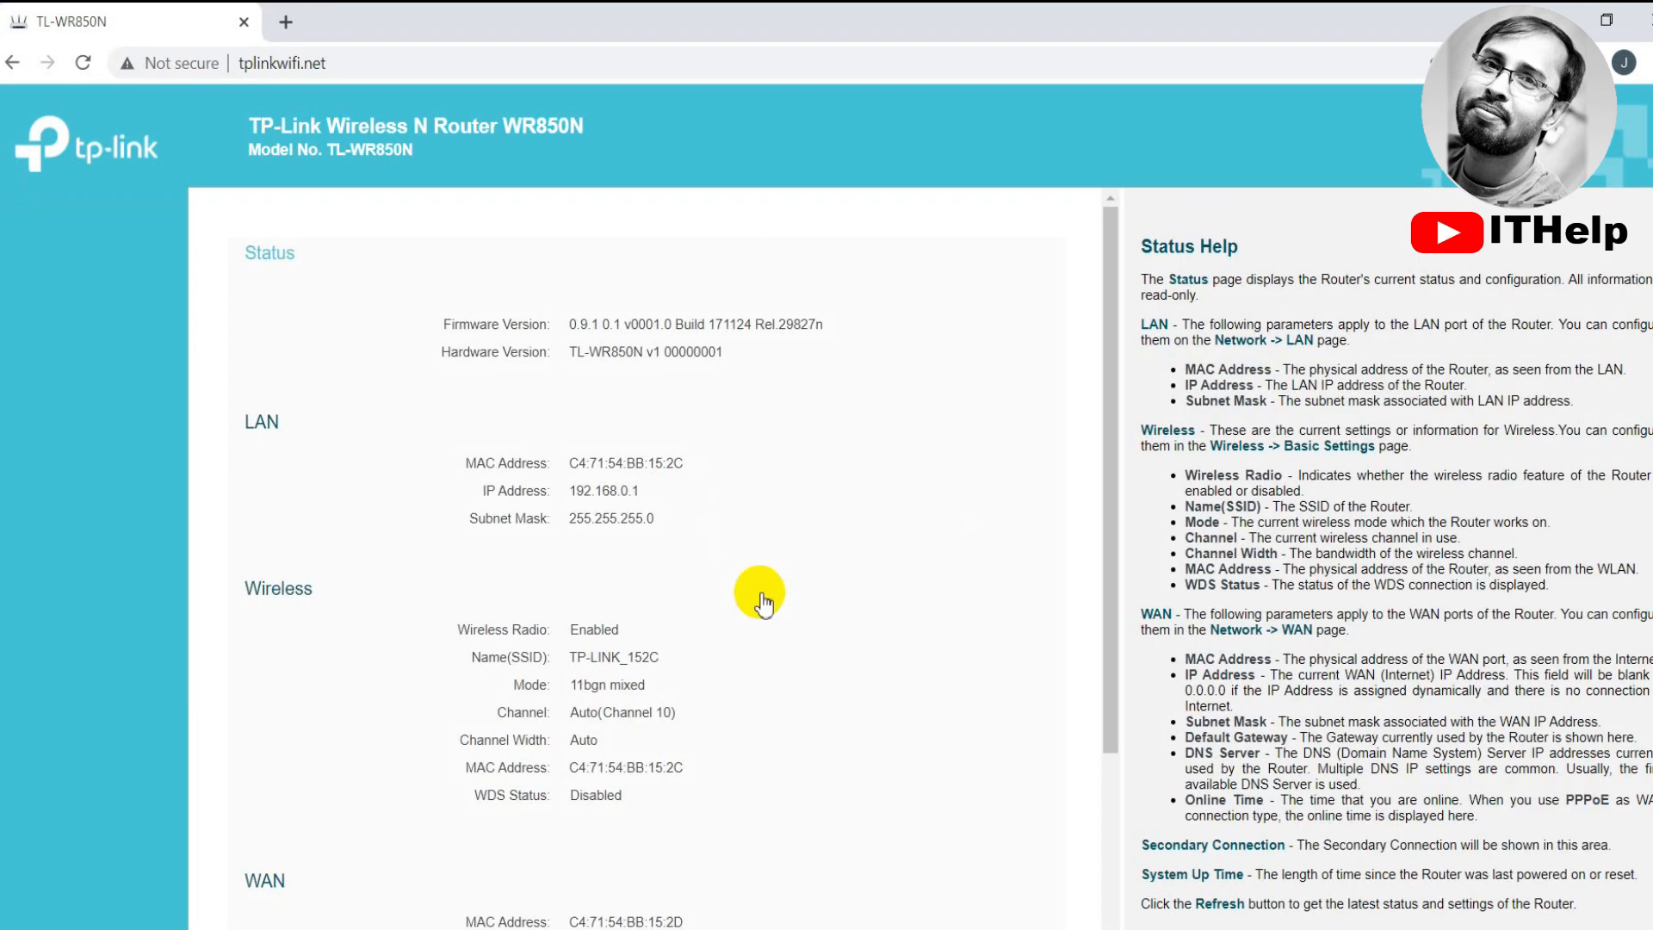
On the Wireless page, replace the network name TP-LINK_152C with ZKL 2
drag(256, 256, 363, 239)
click(456, 242)
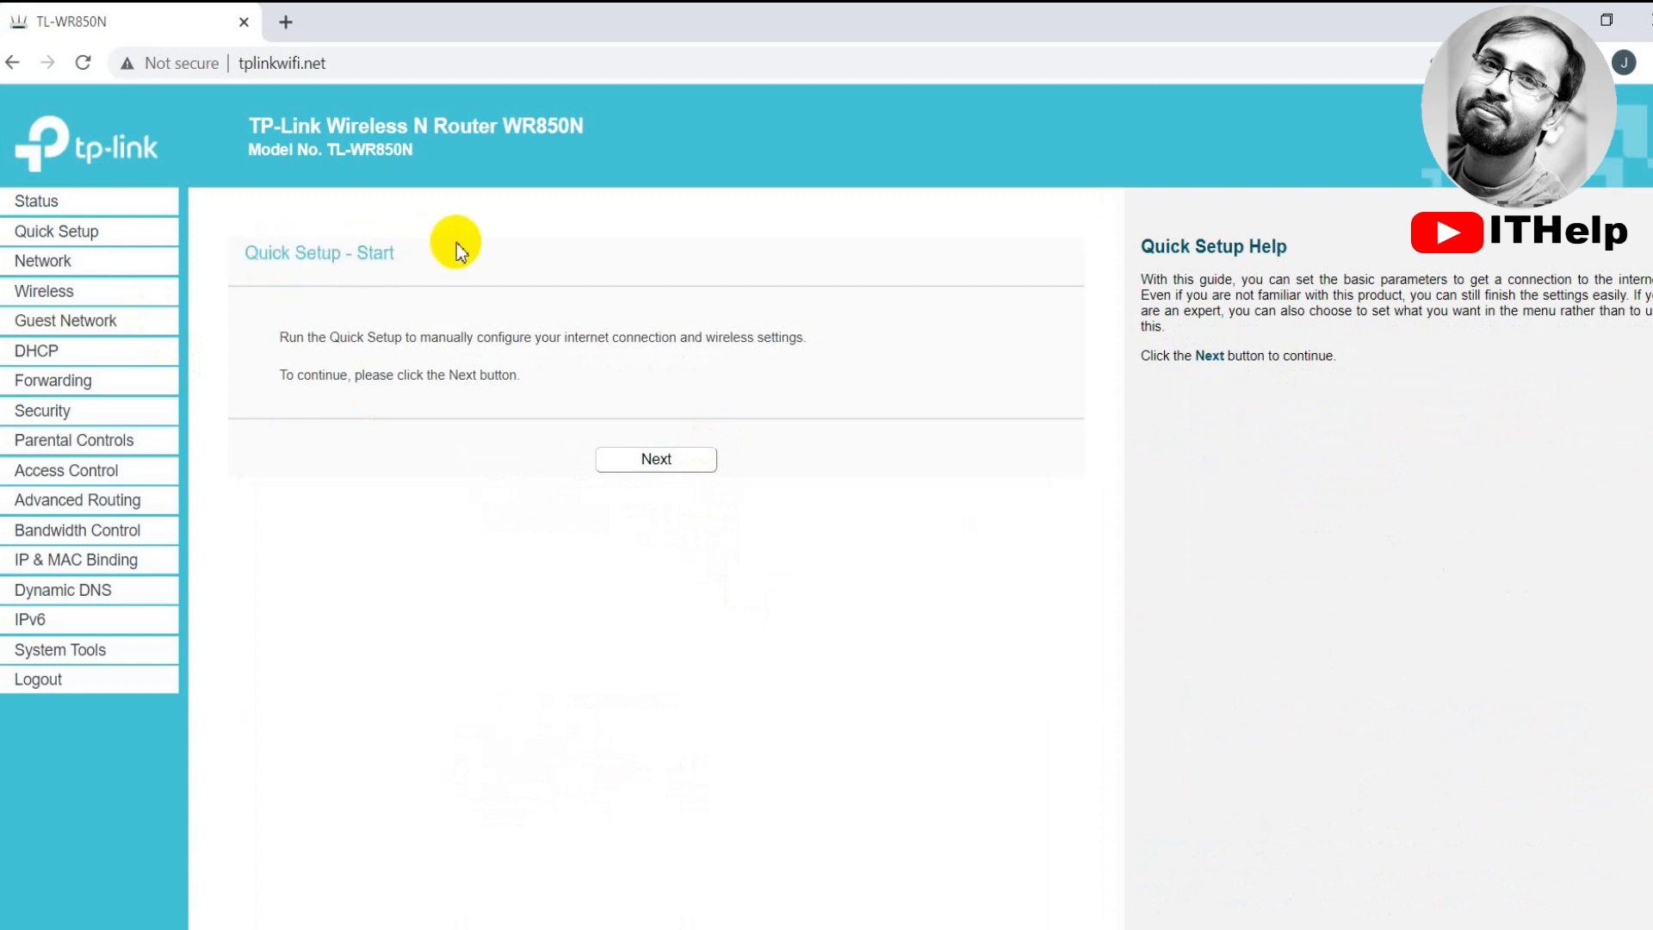
click(69, 297)
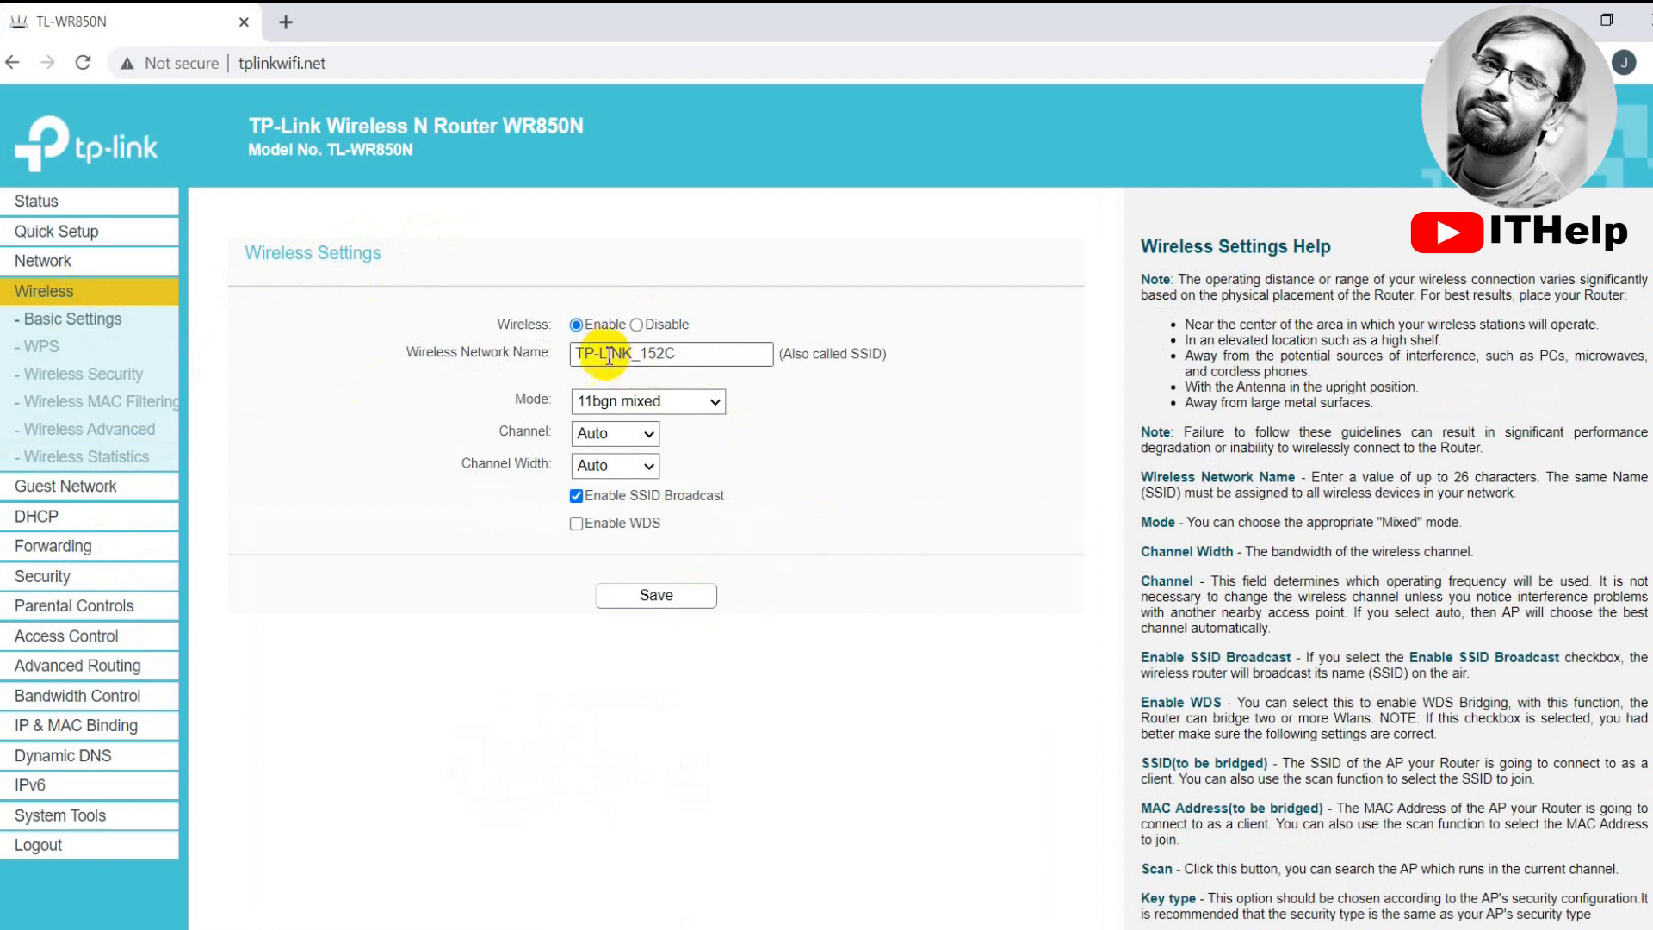
drag(405, 353, 541, 353)
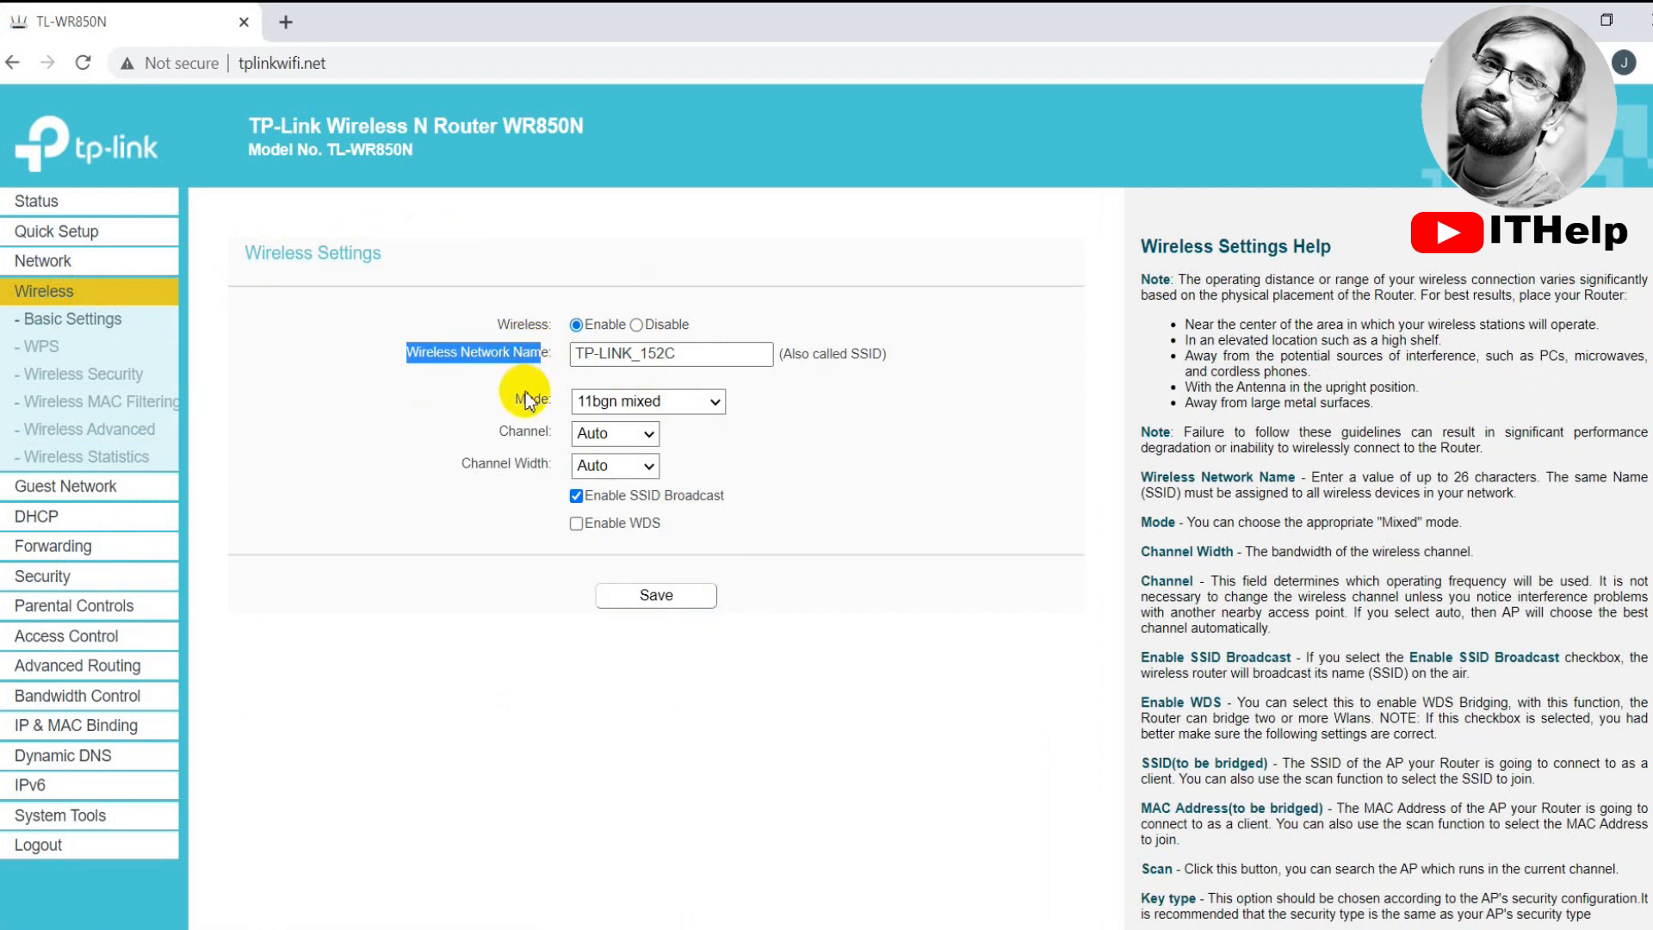
drag(722, 354, 551, 381)
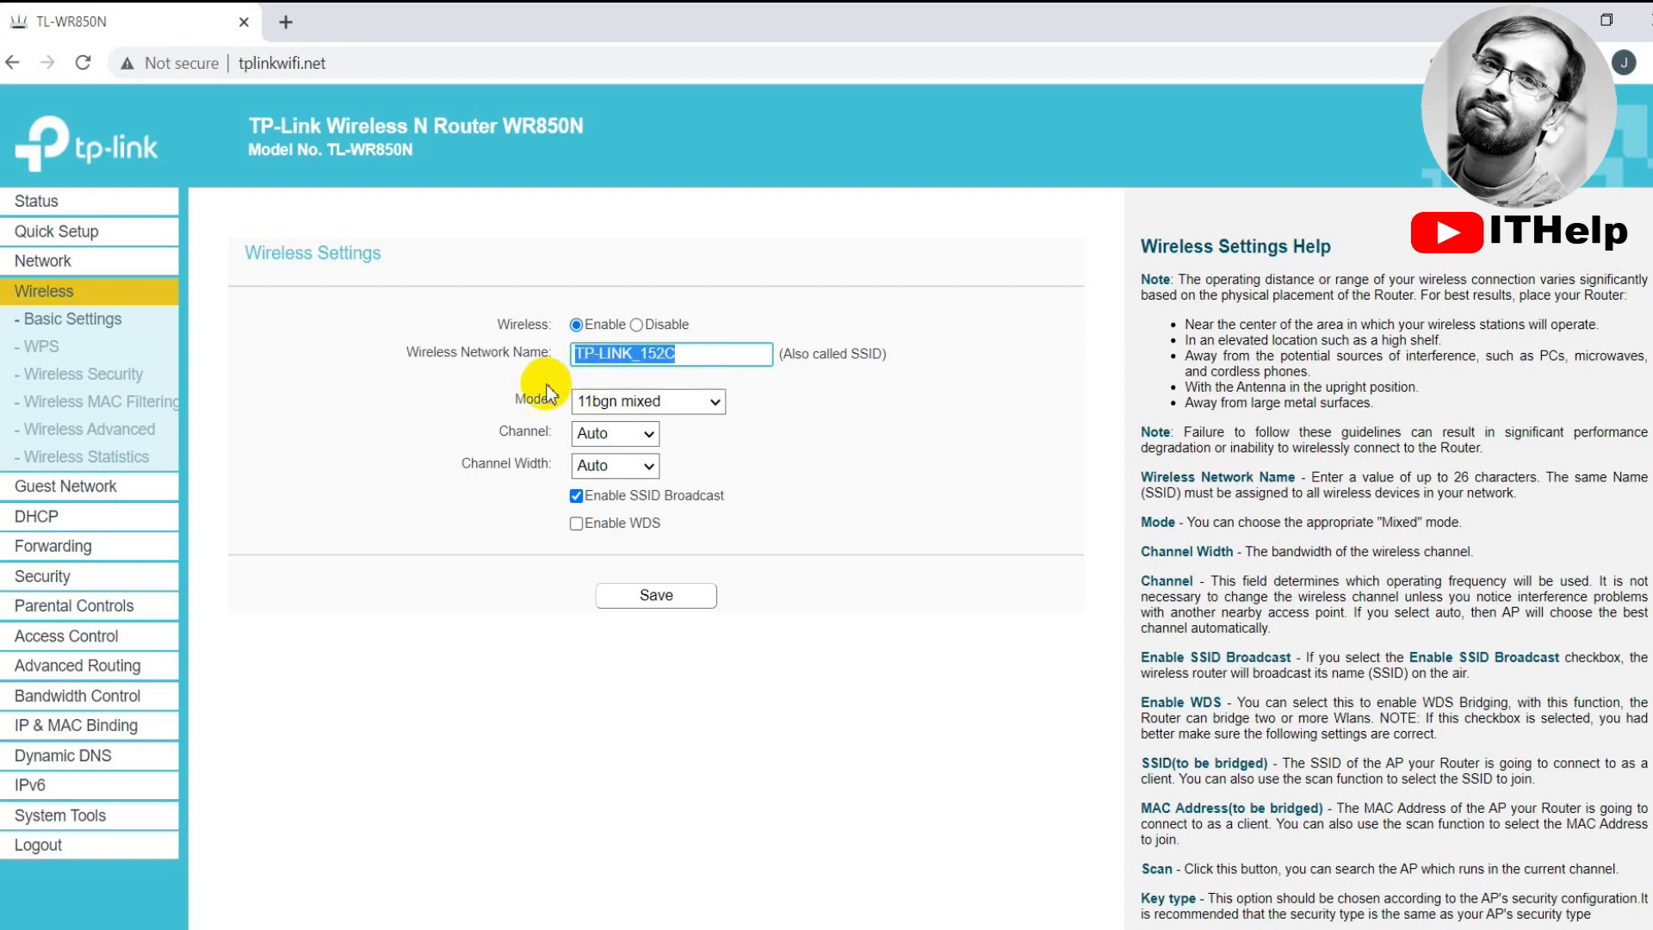
text(ZKL 2)
click(875, 410)
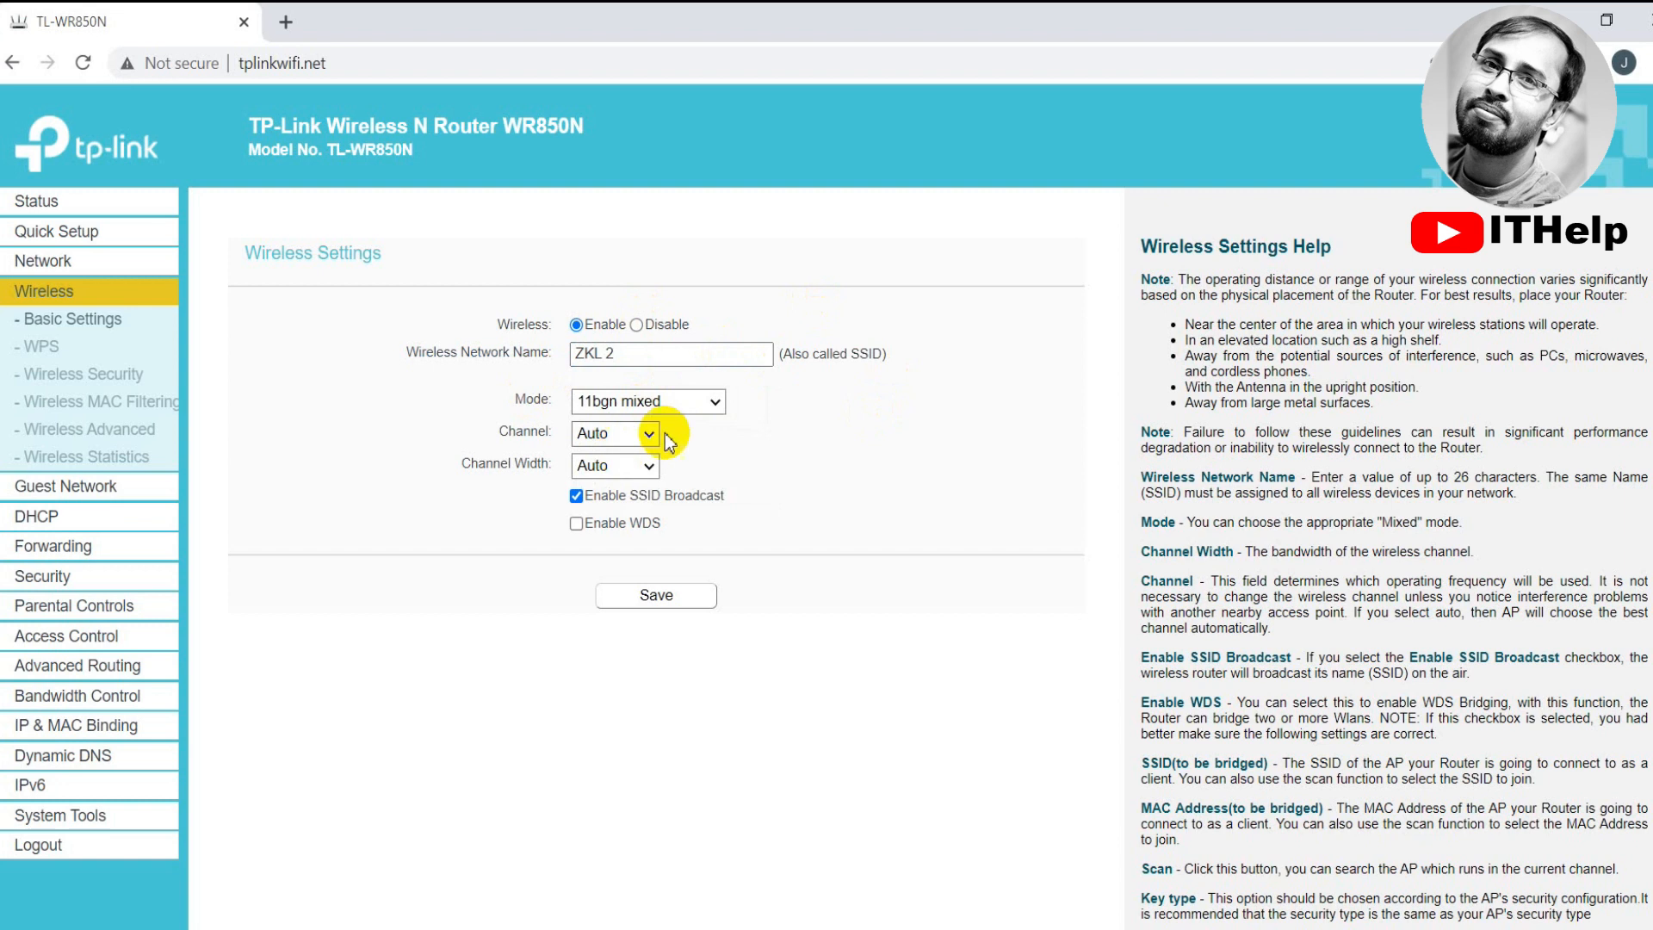
Choose wireless channel 5 and tick Enable WDS
click(620, 438)
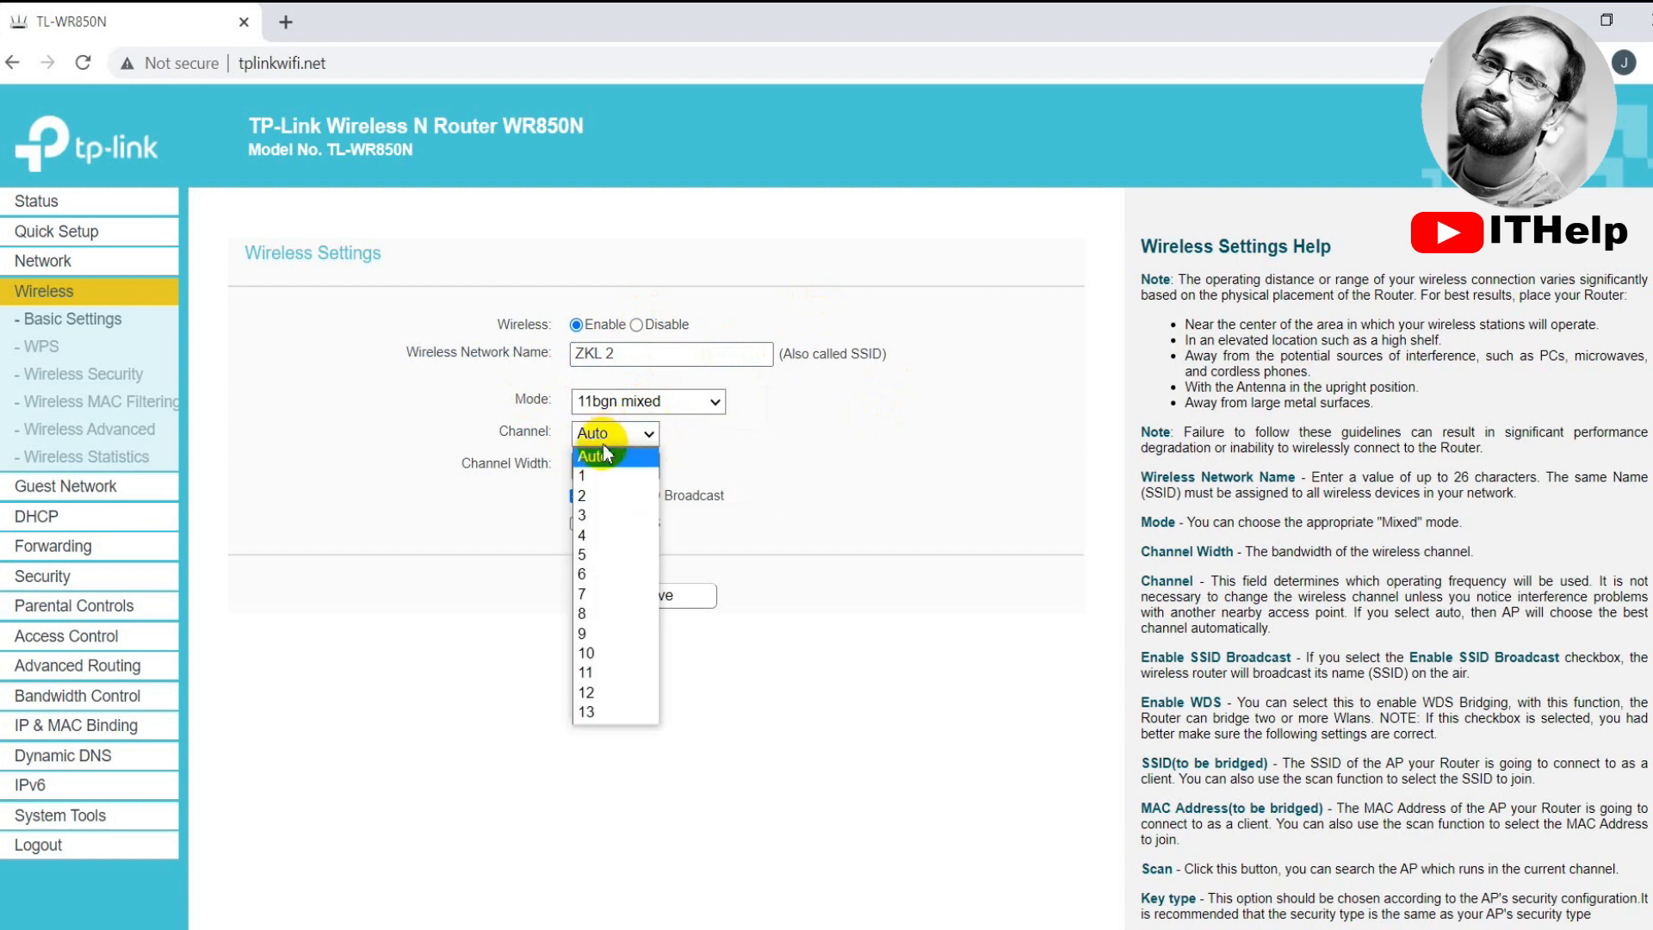
click(591, 553)
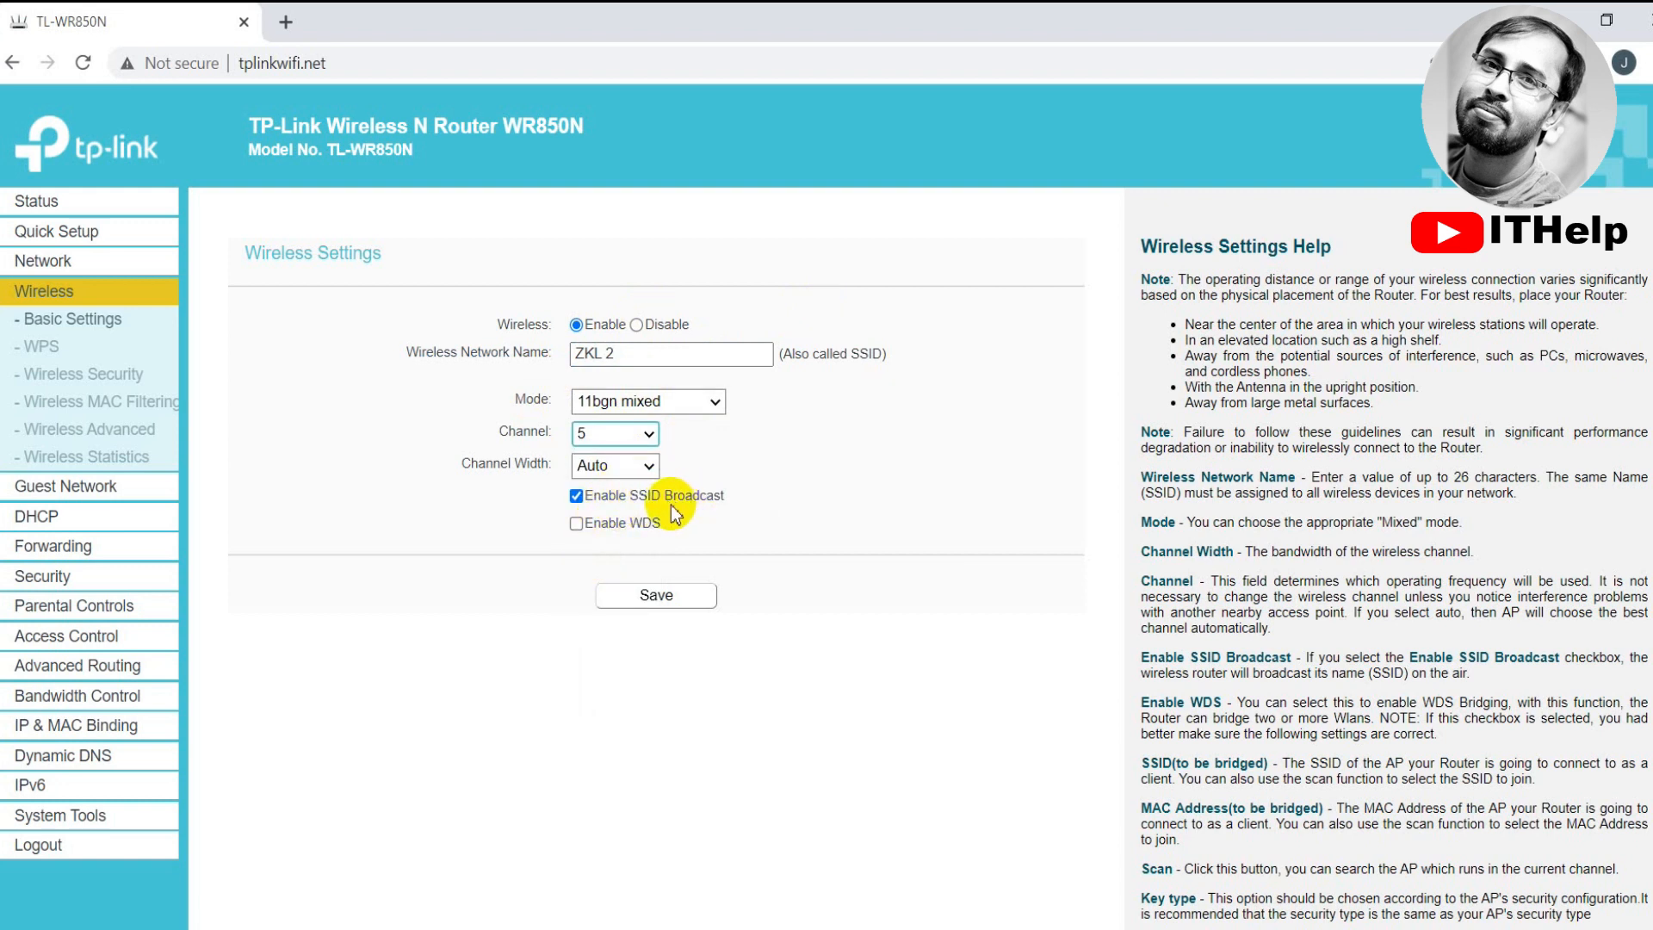
click(576, 524)
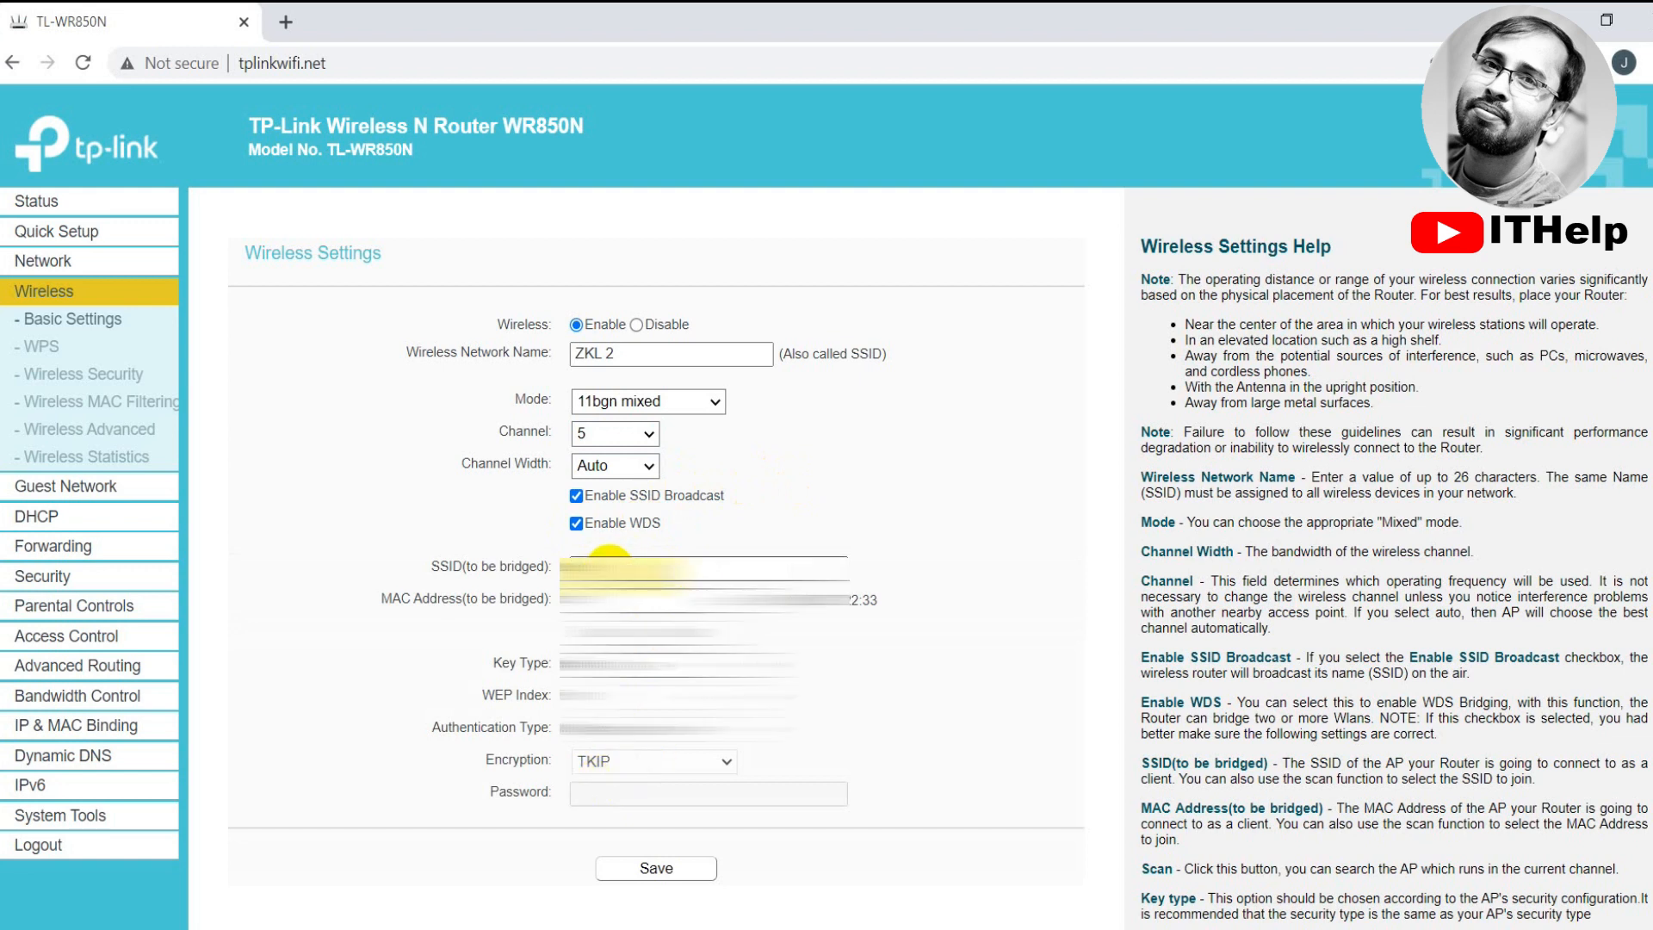
Scan for nearby access points and connect to the row-7 network in the AP List
click(608, 567)
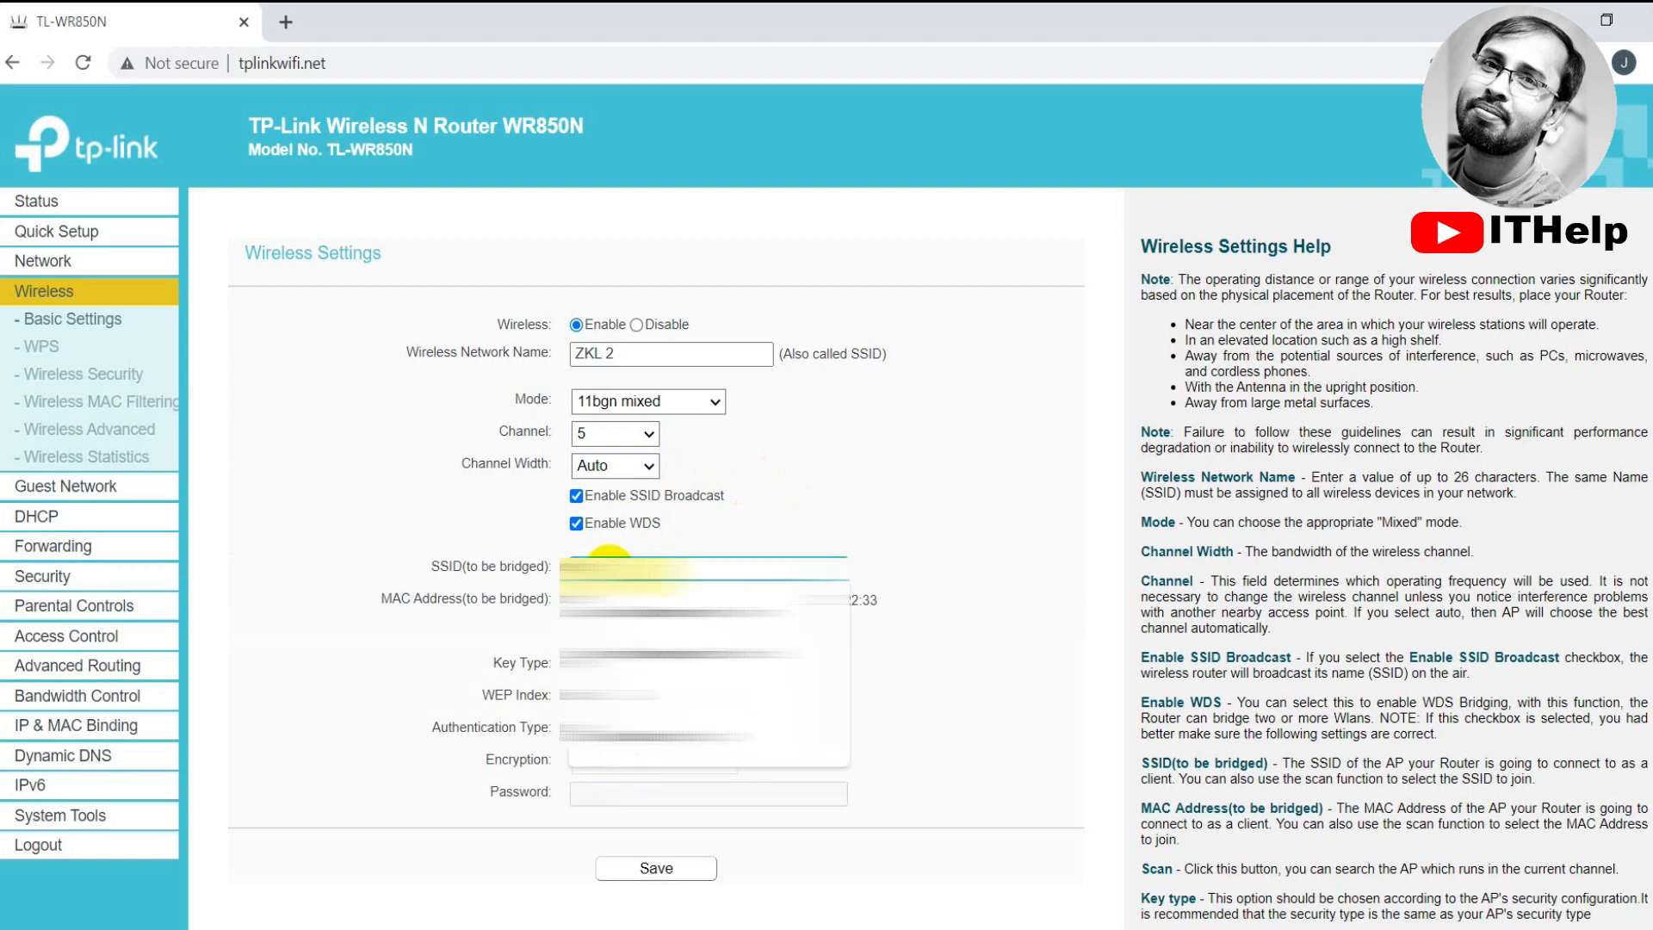
click(652, 747)
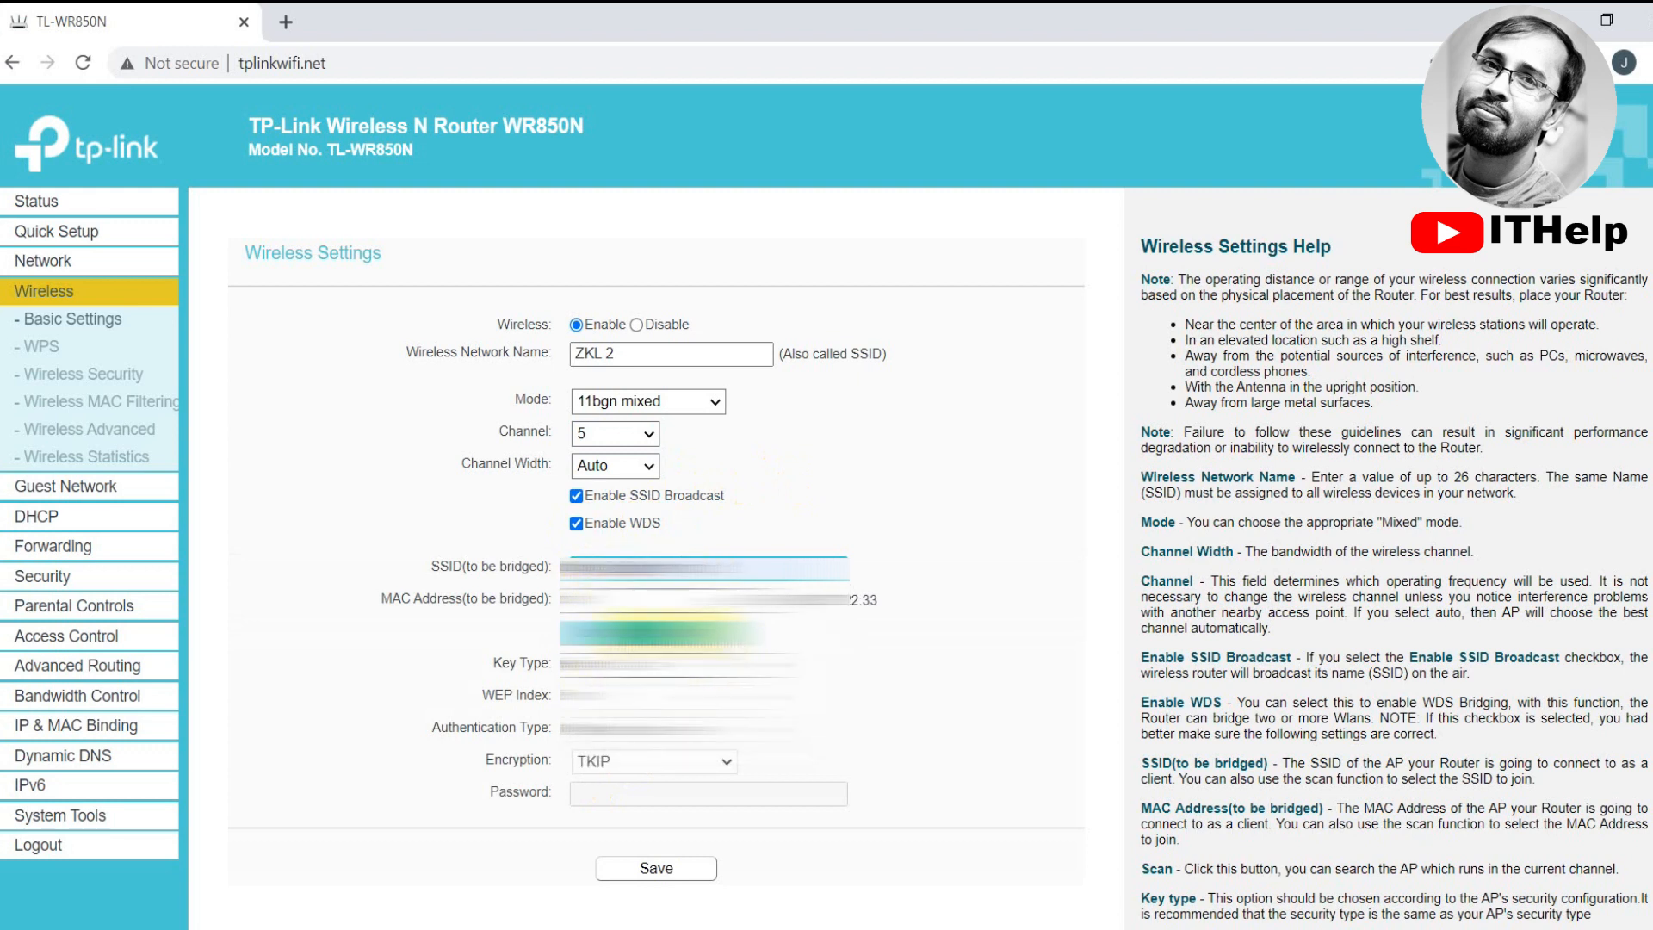
click(657, 637)
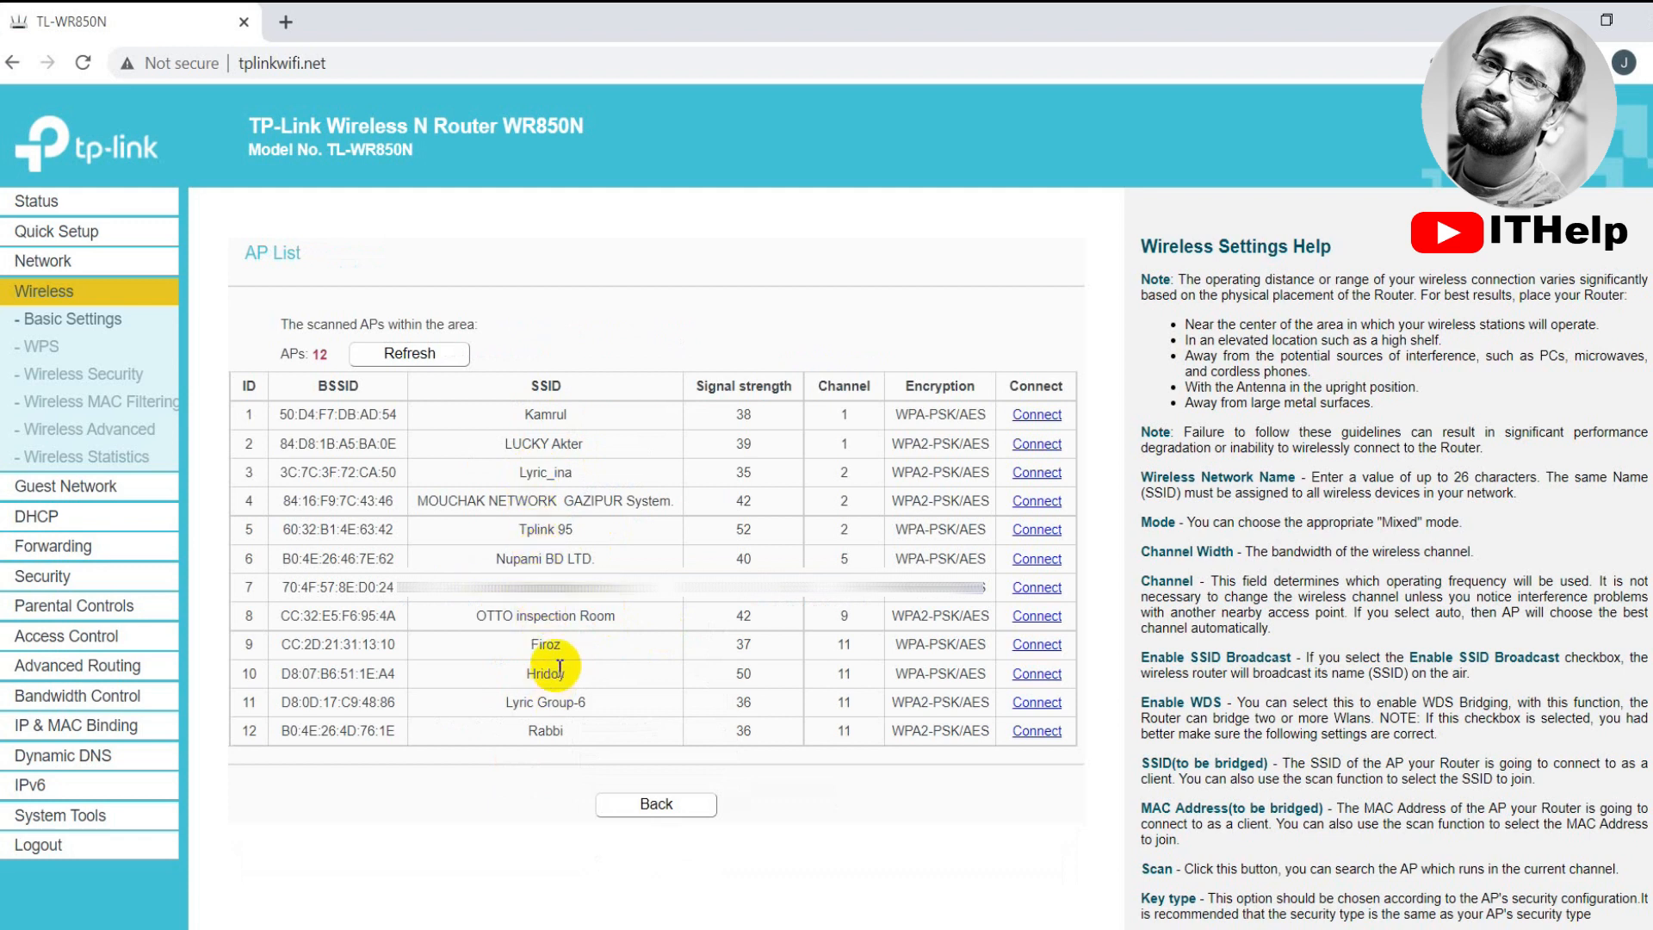
drag(604, 589, 491, 595)
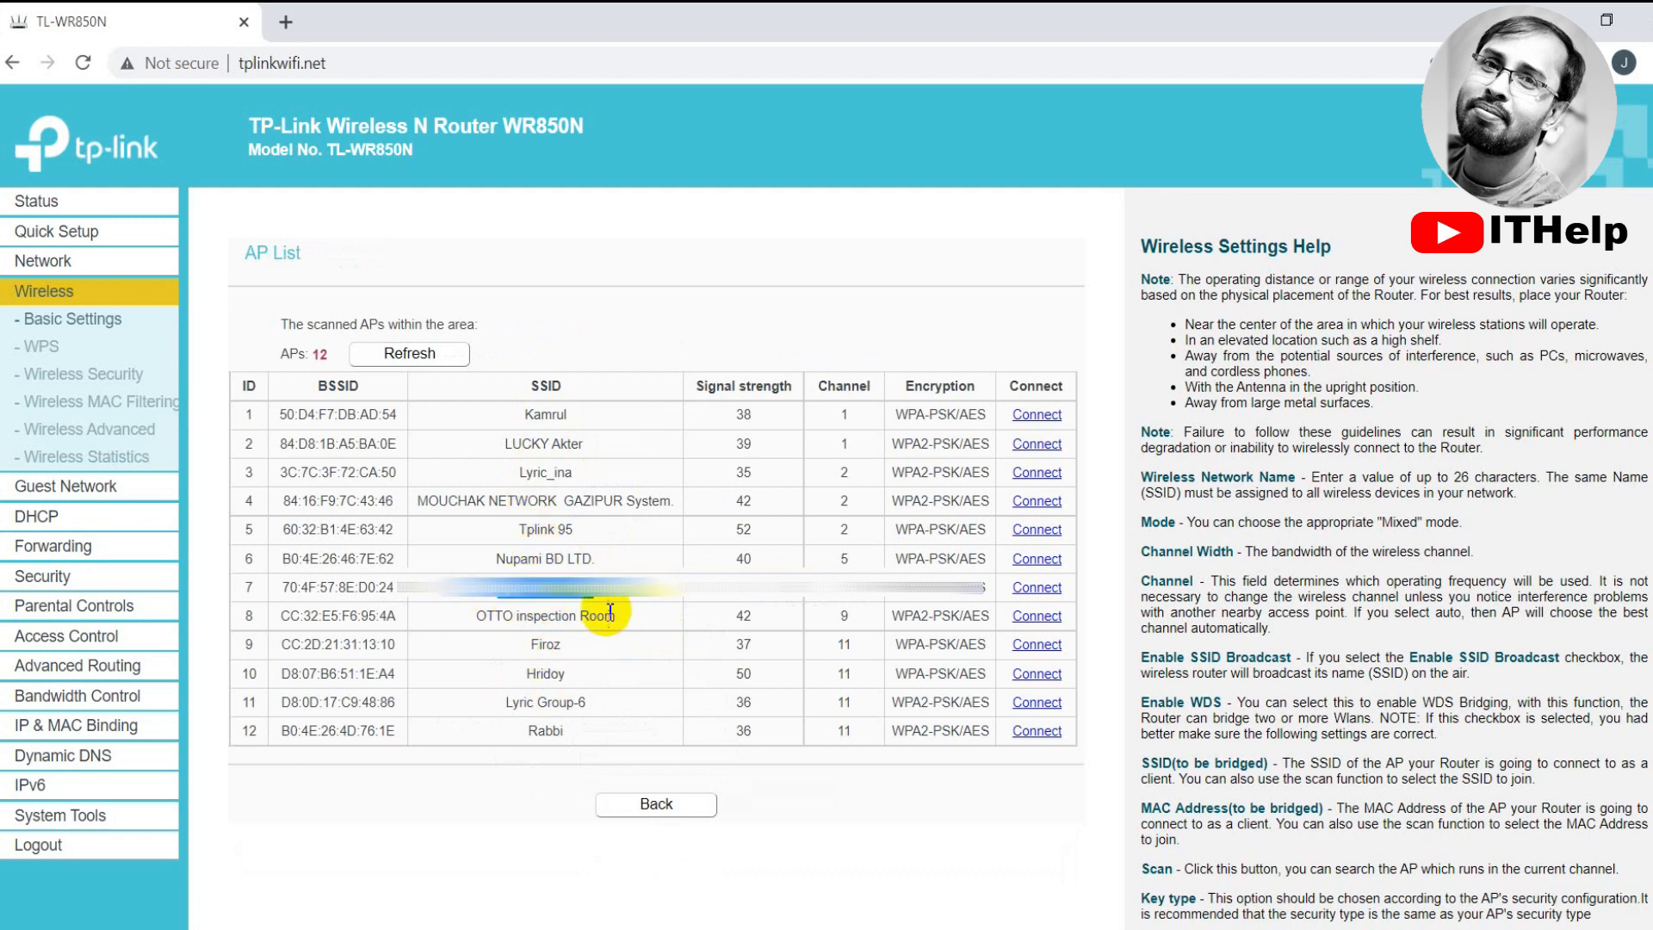
drag(829, 590, 849, 593)
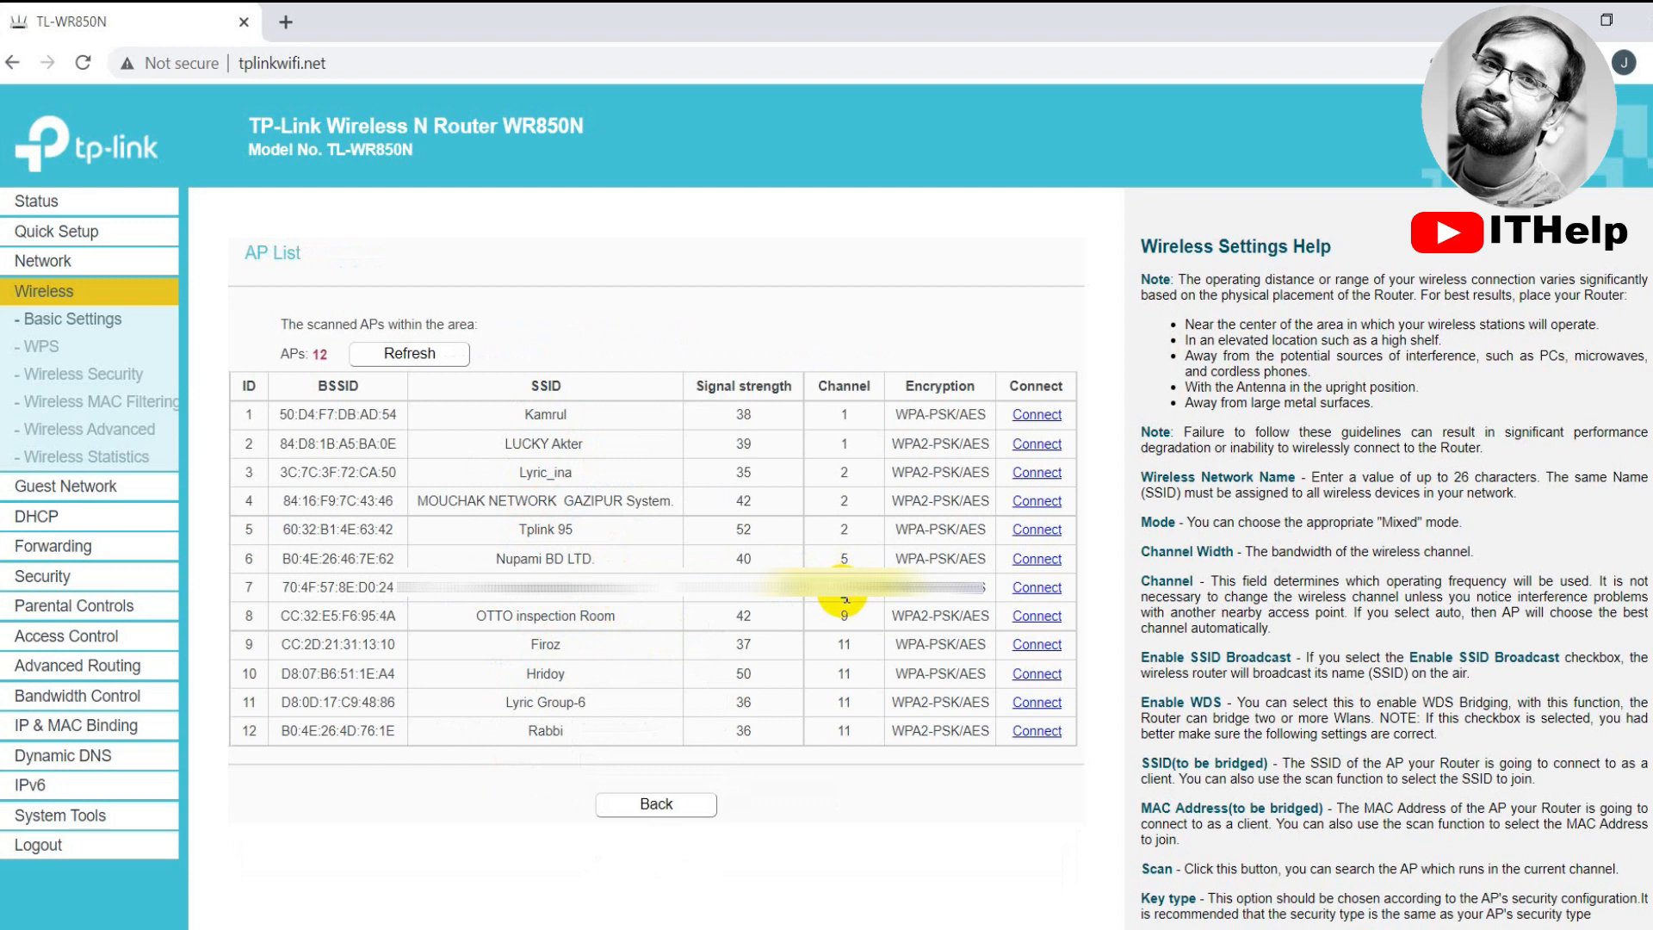
click(1036, 588)
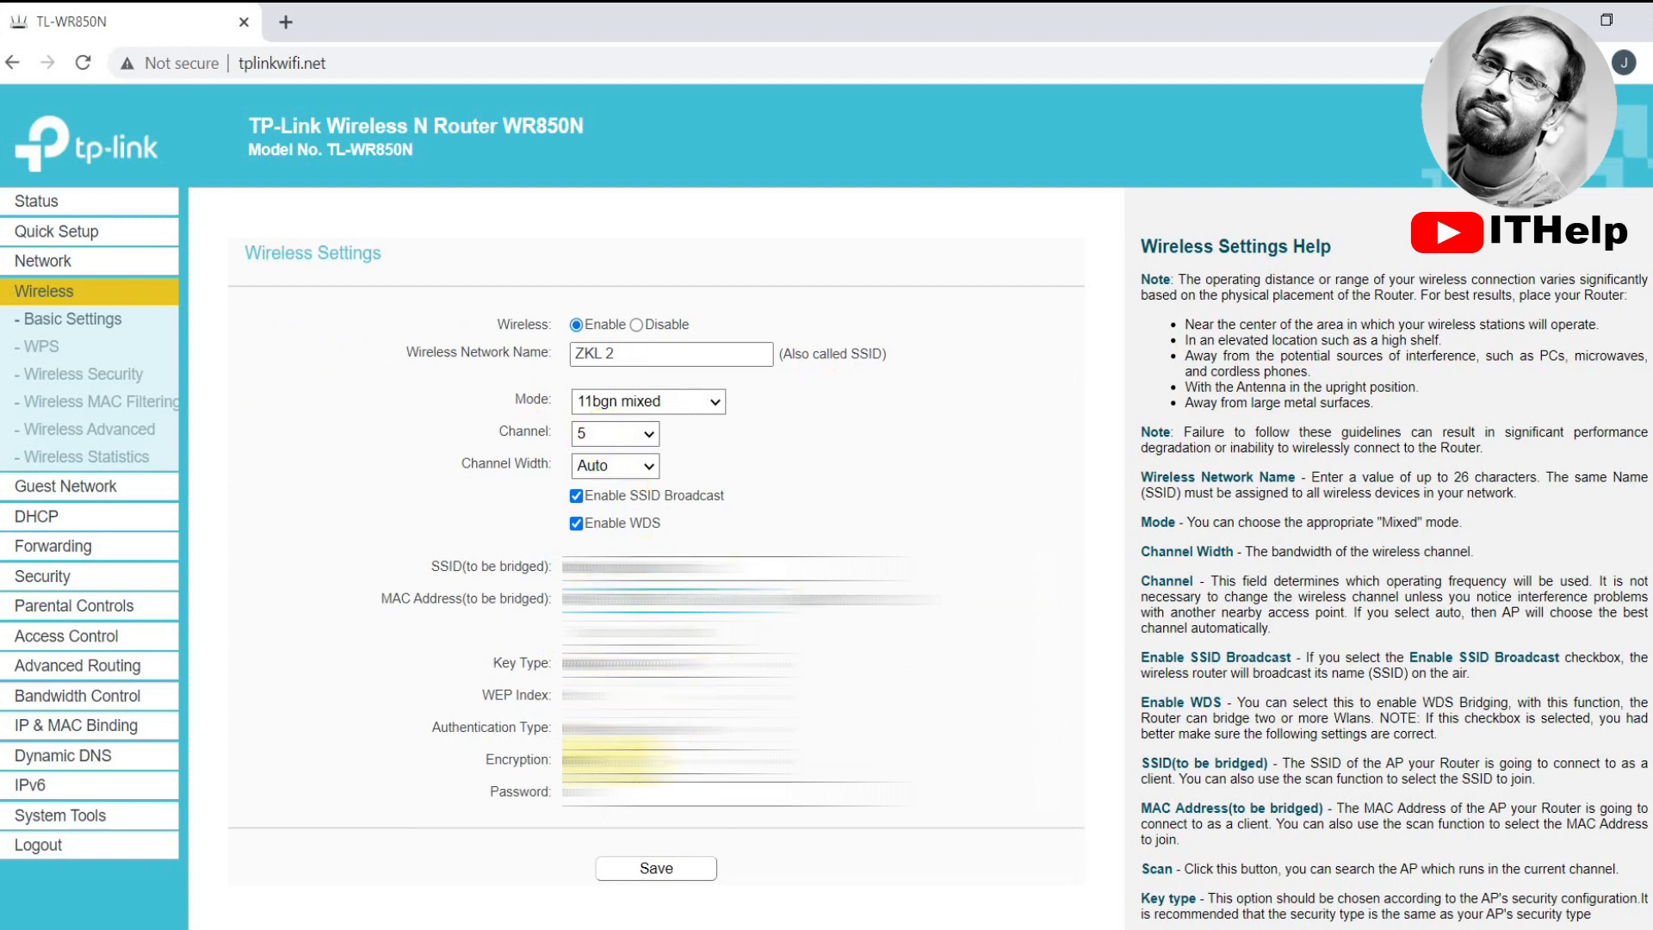
Enter the bridged network's password and save the WDS wireless settings
click(603, 792)
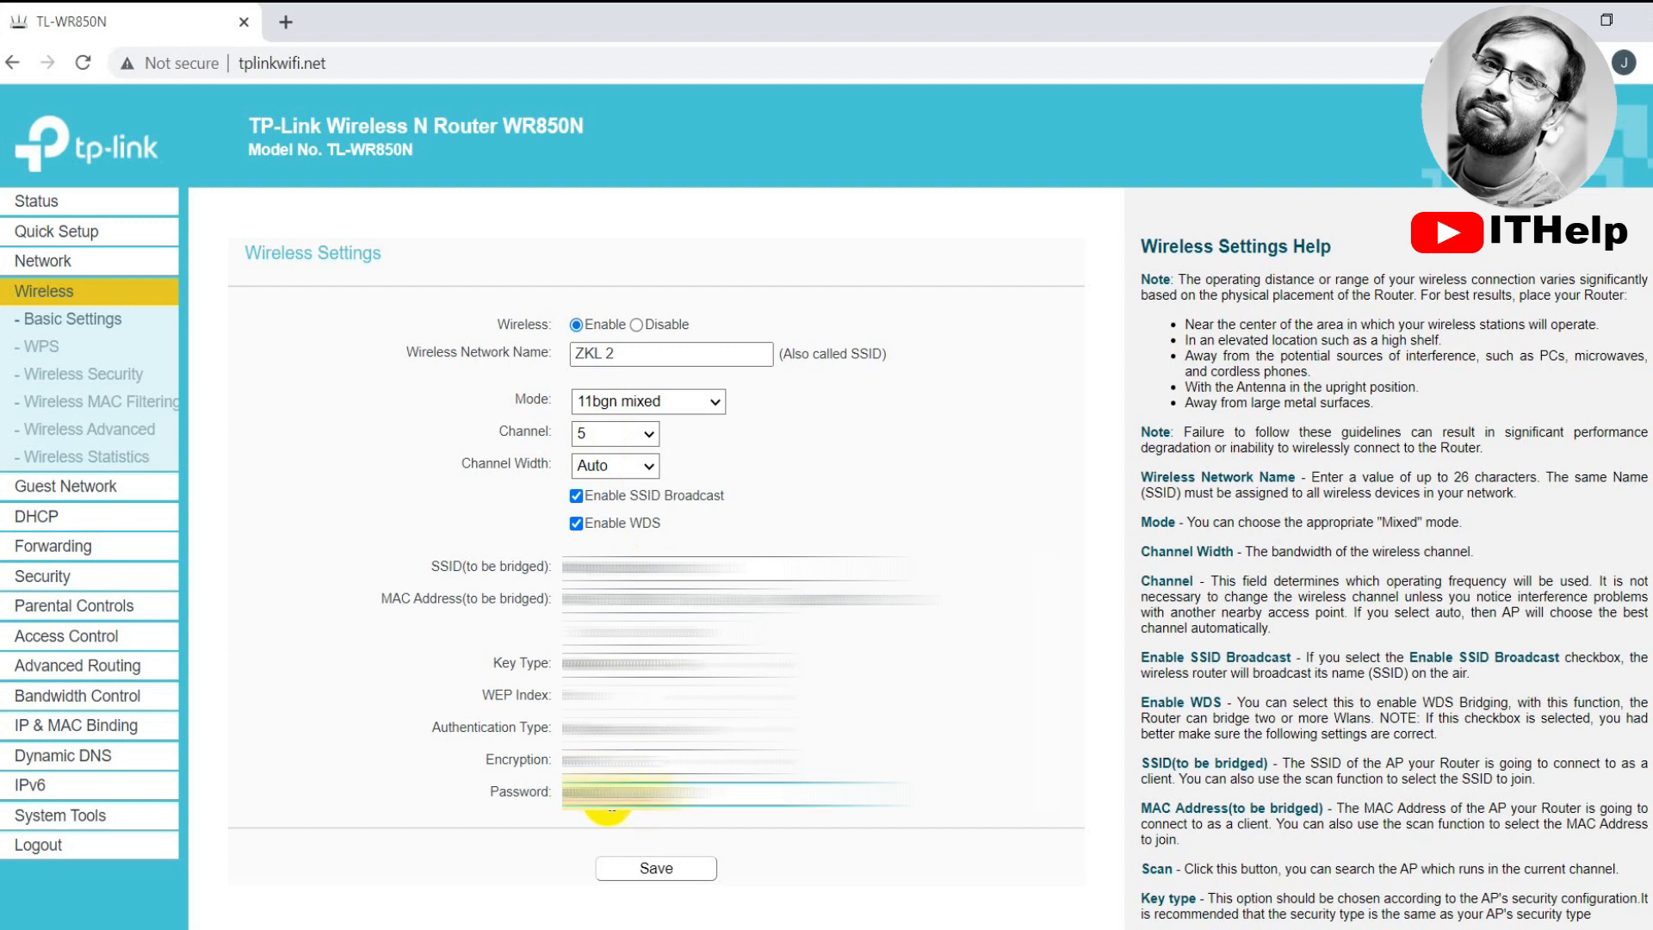
drag(591, 792, 672, 794)
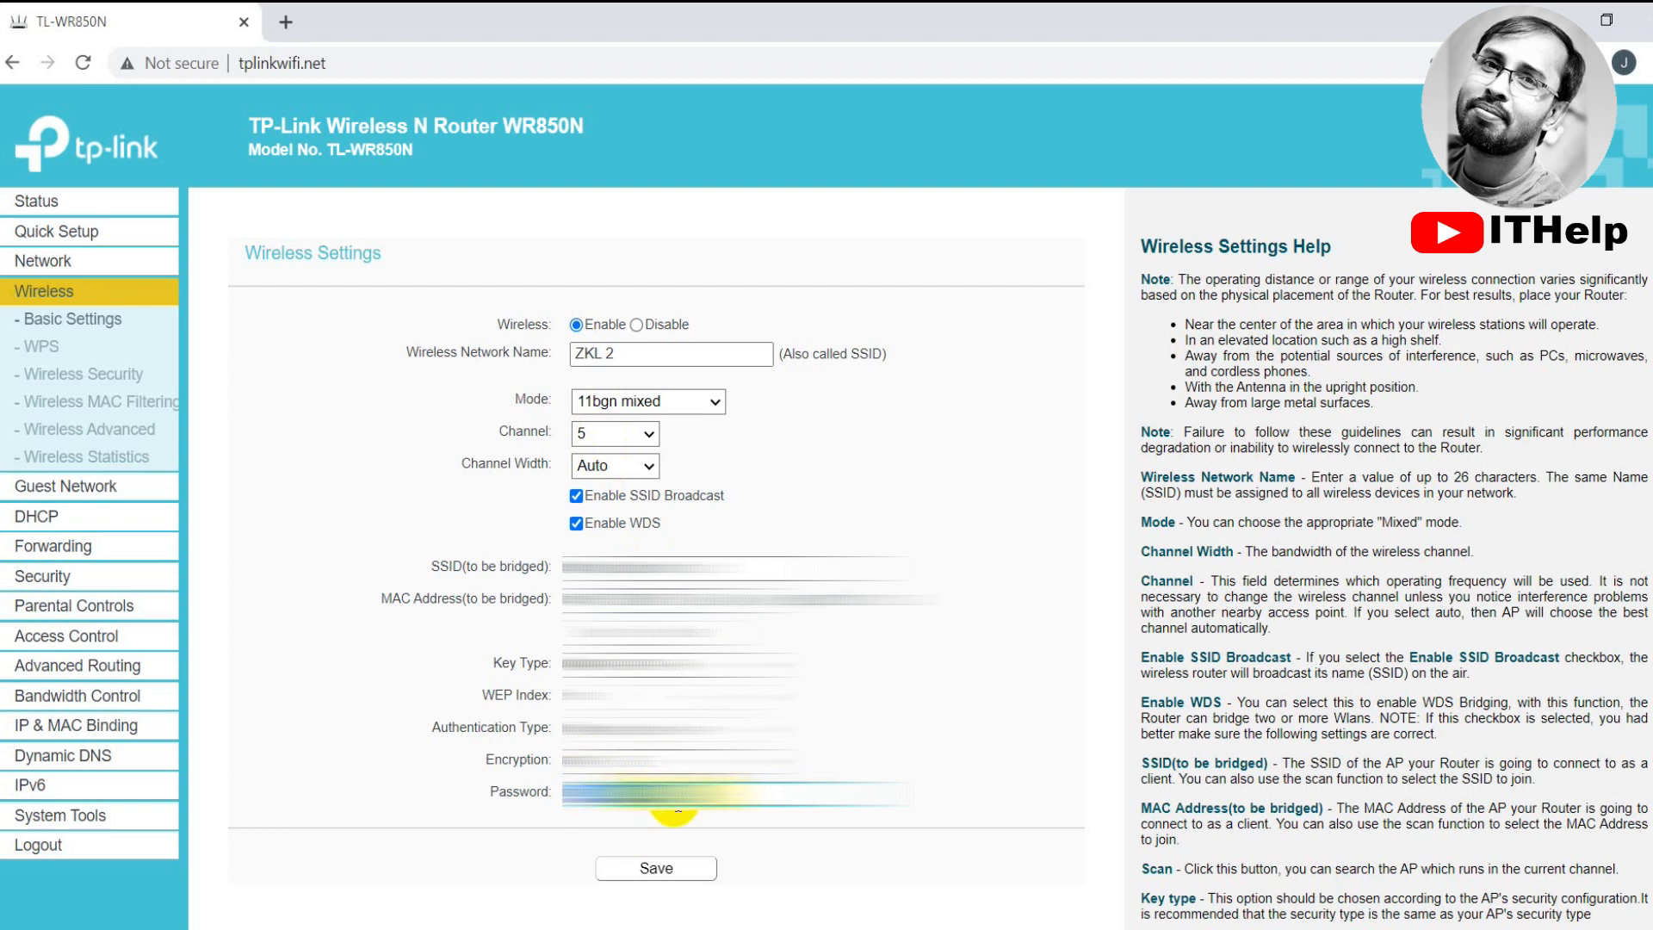
click(669, 872)
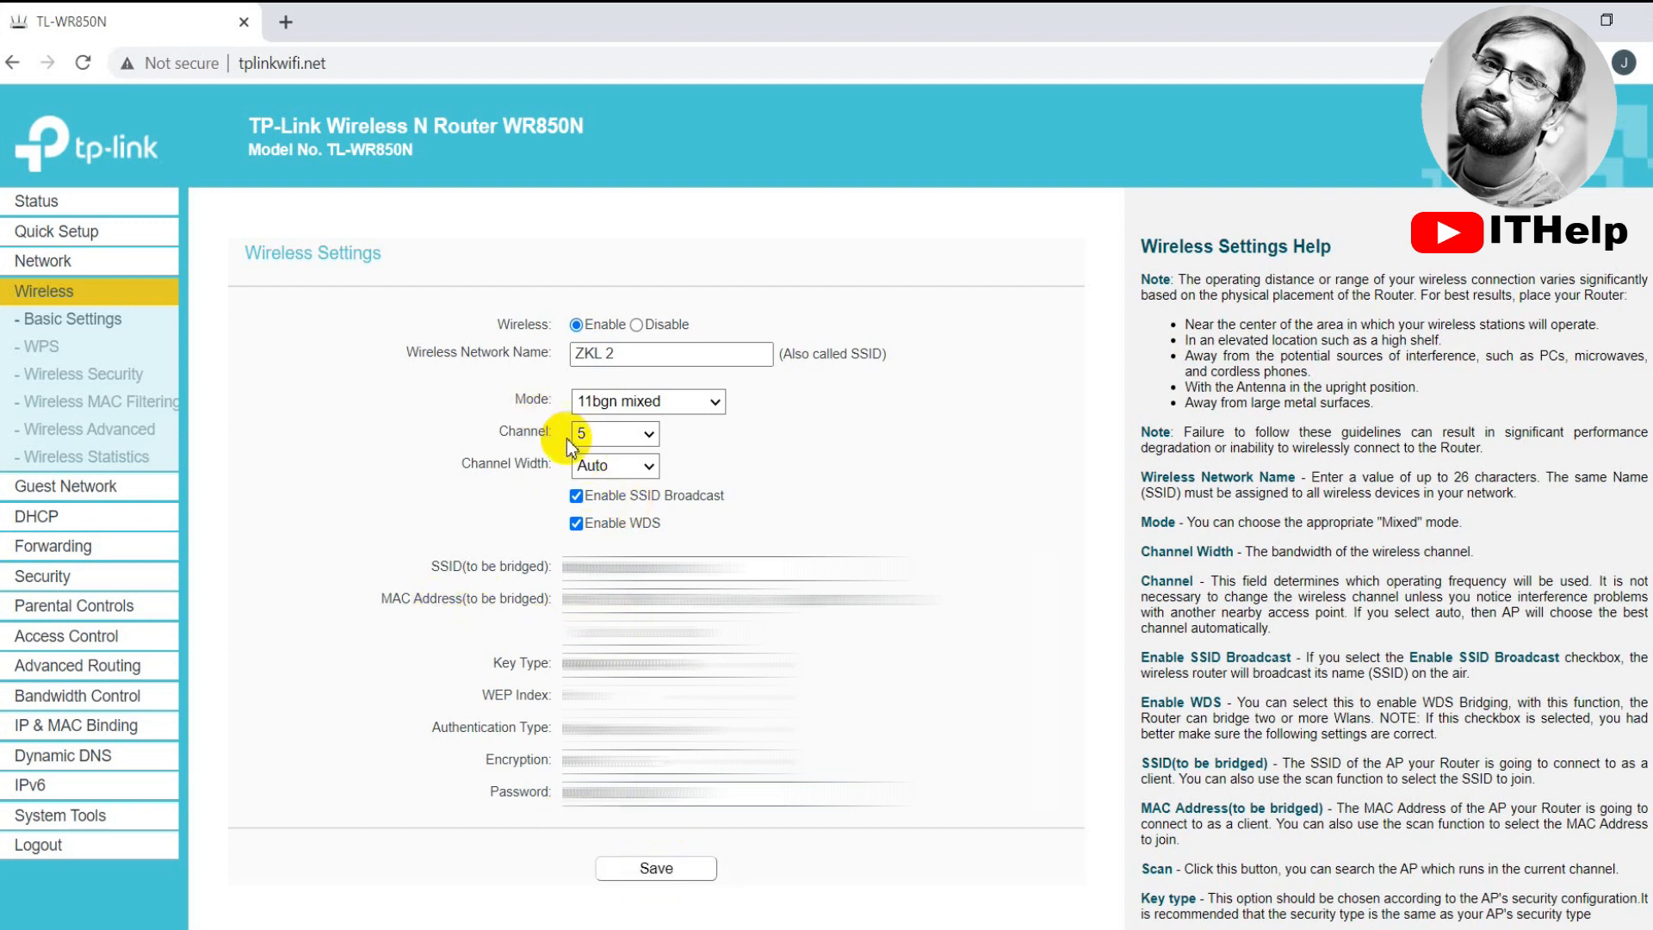
Keep WPA2-PSK with AES, set the ZKL 2 wireless password, and save the security settings
click(99, 386)
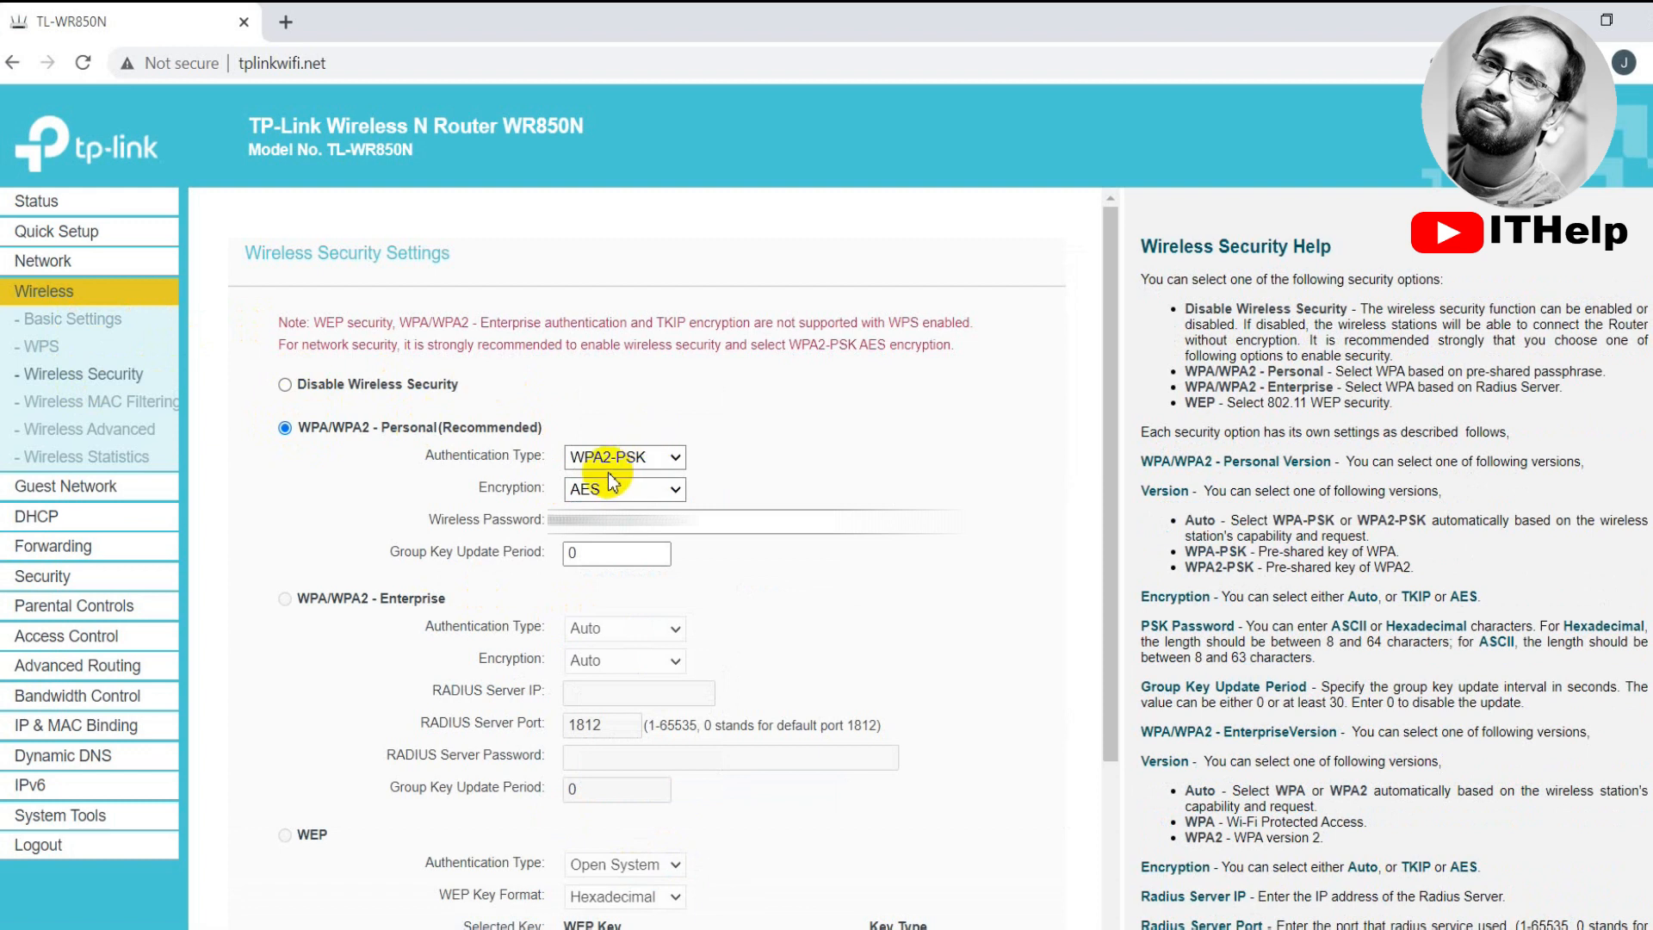
click(558, 519)
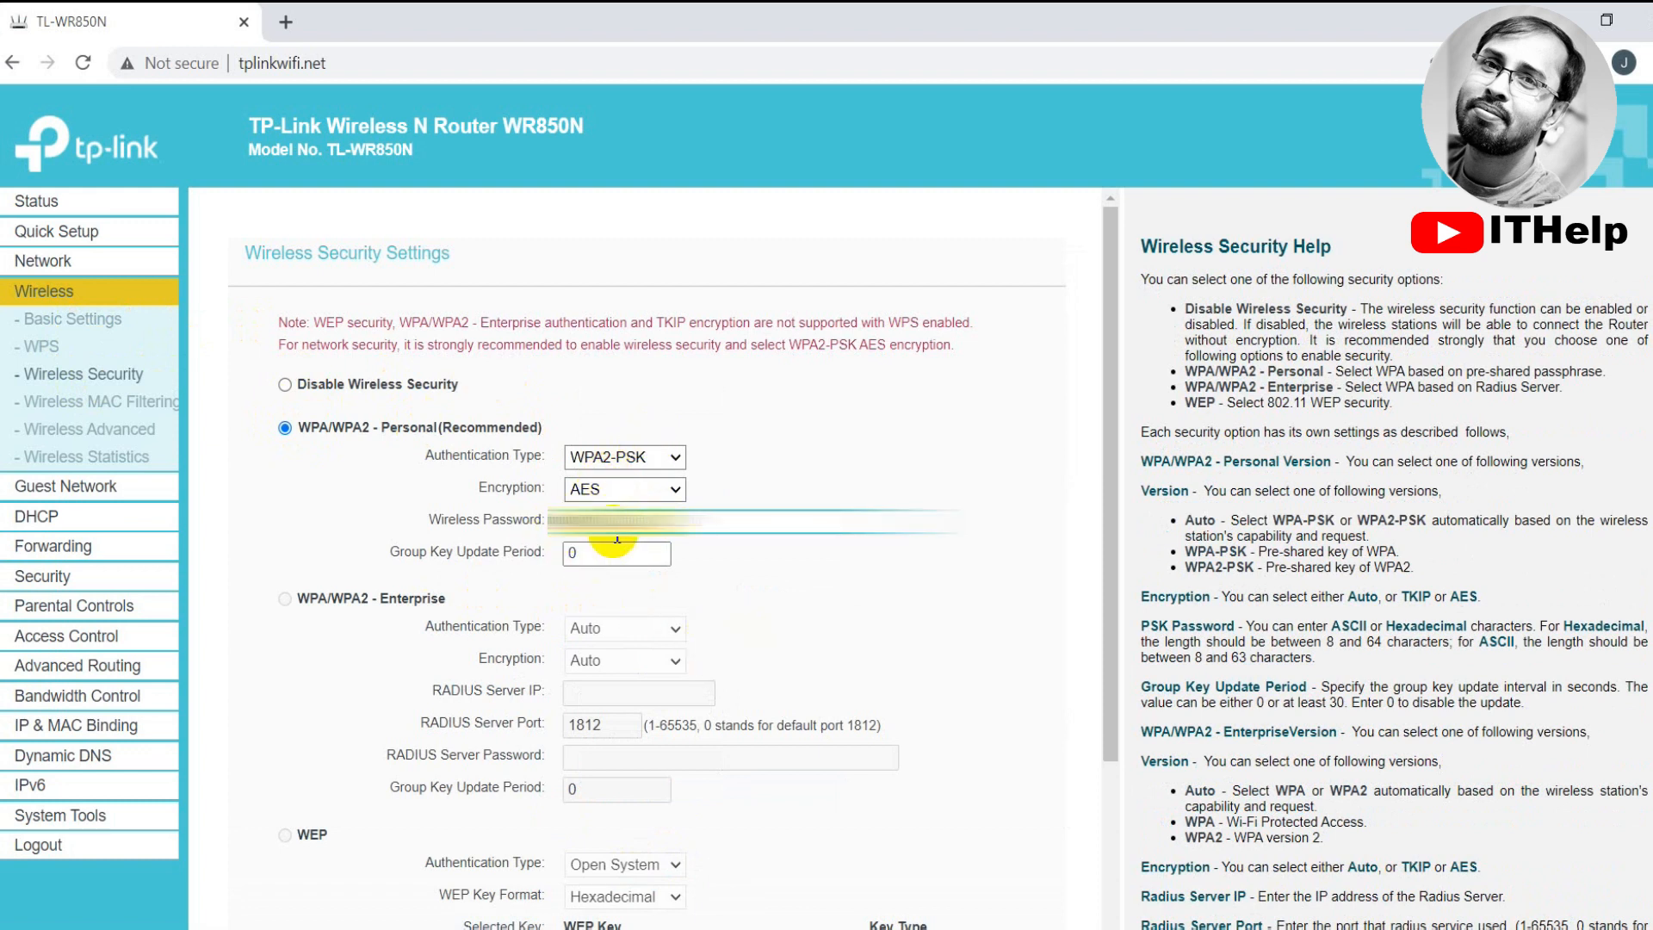
scroll(715, 601, down, 3)
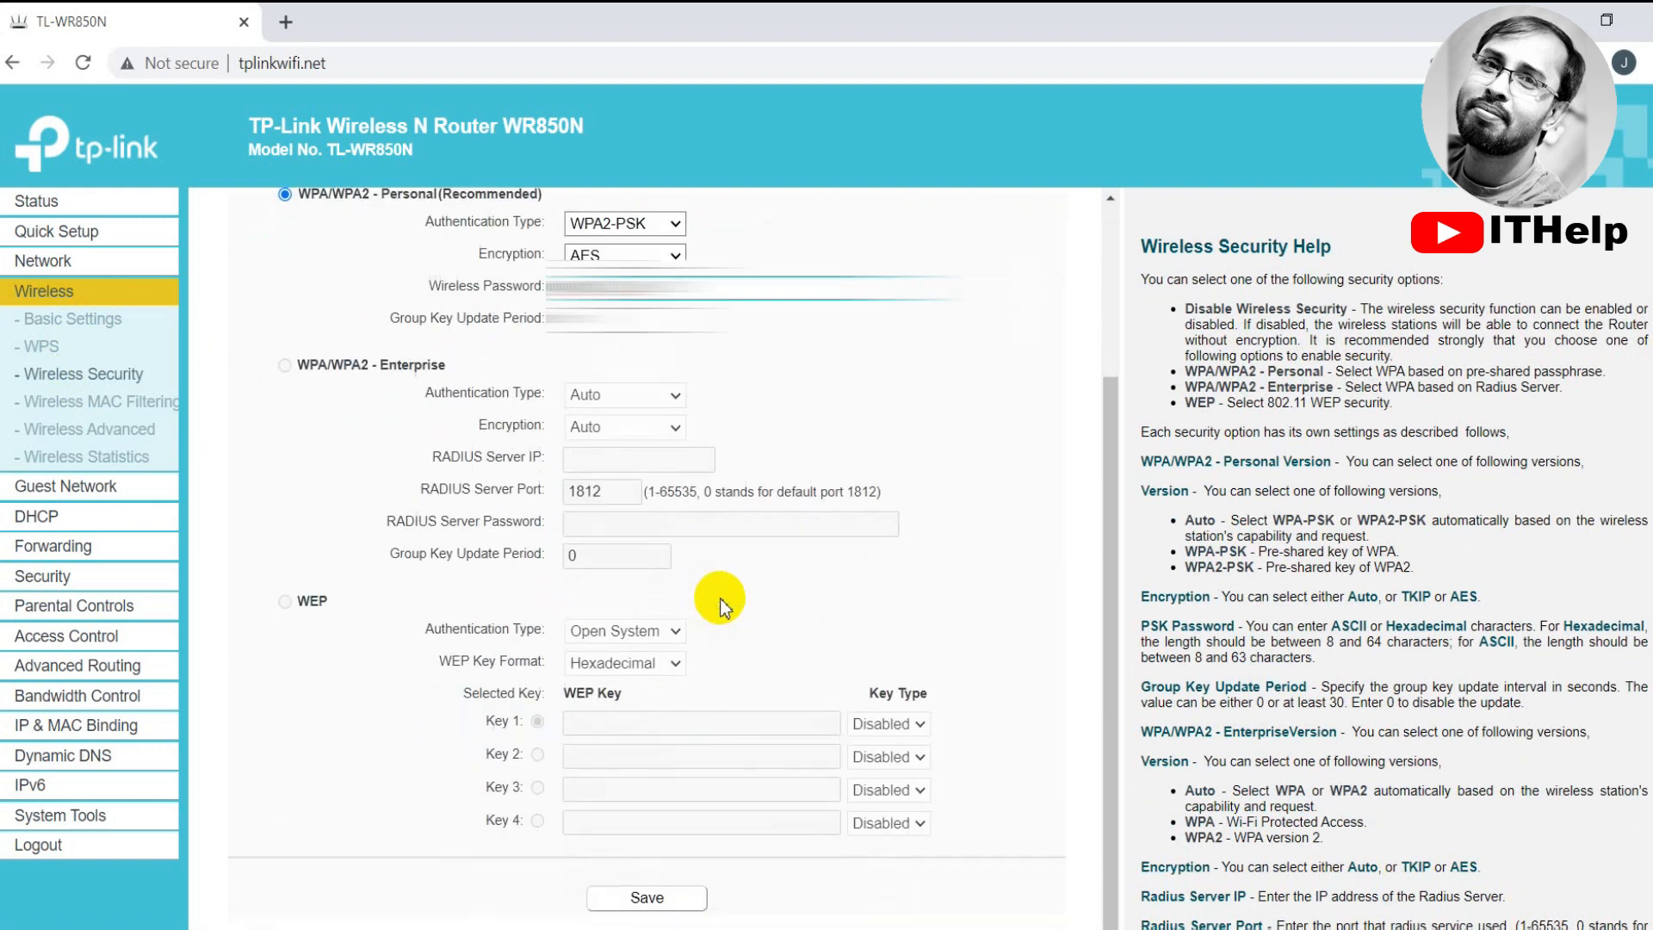
click(654, 899)
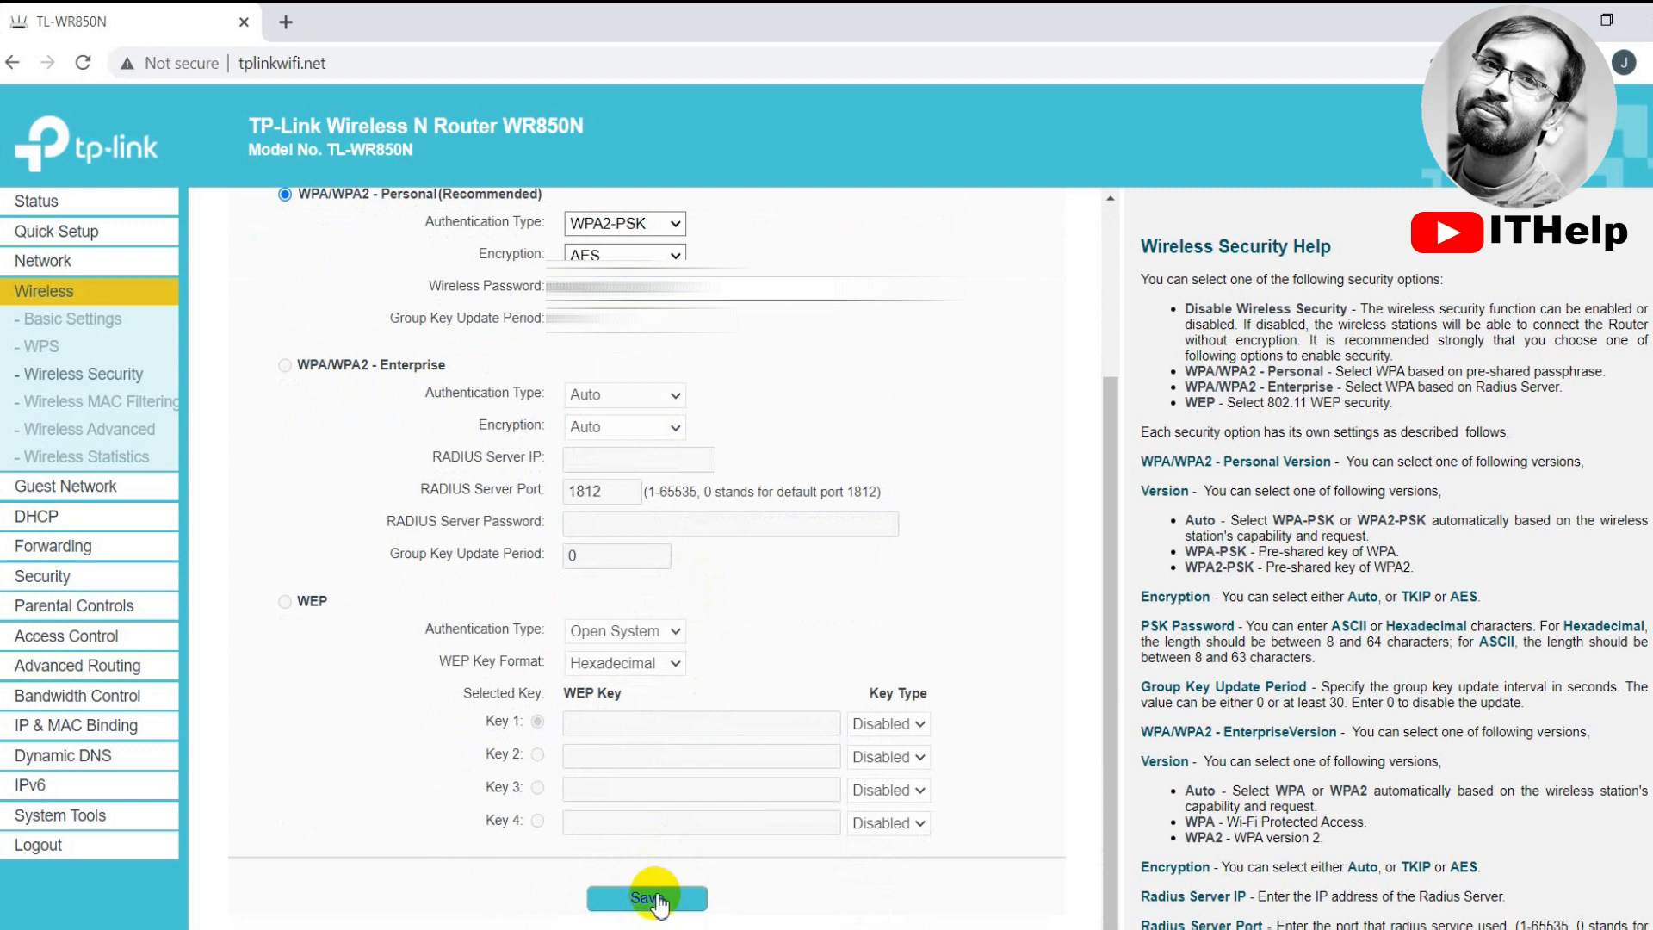
click(54, 520)
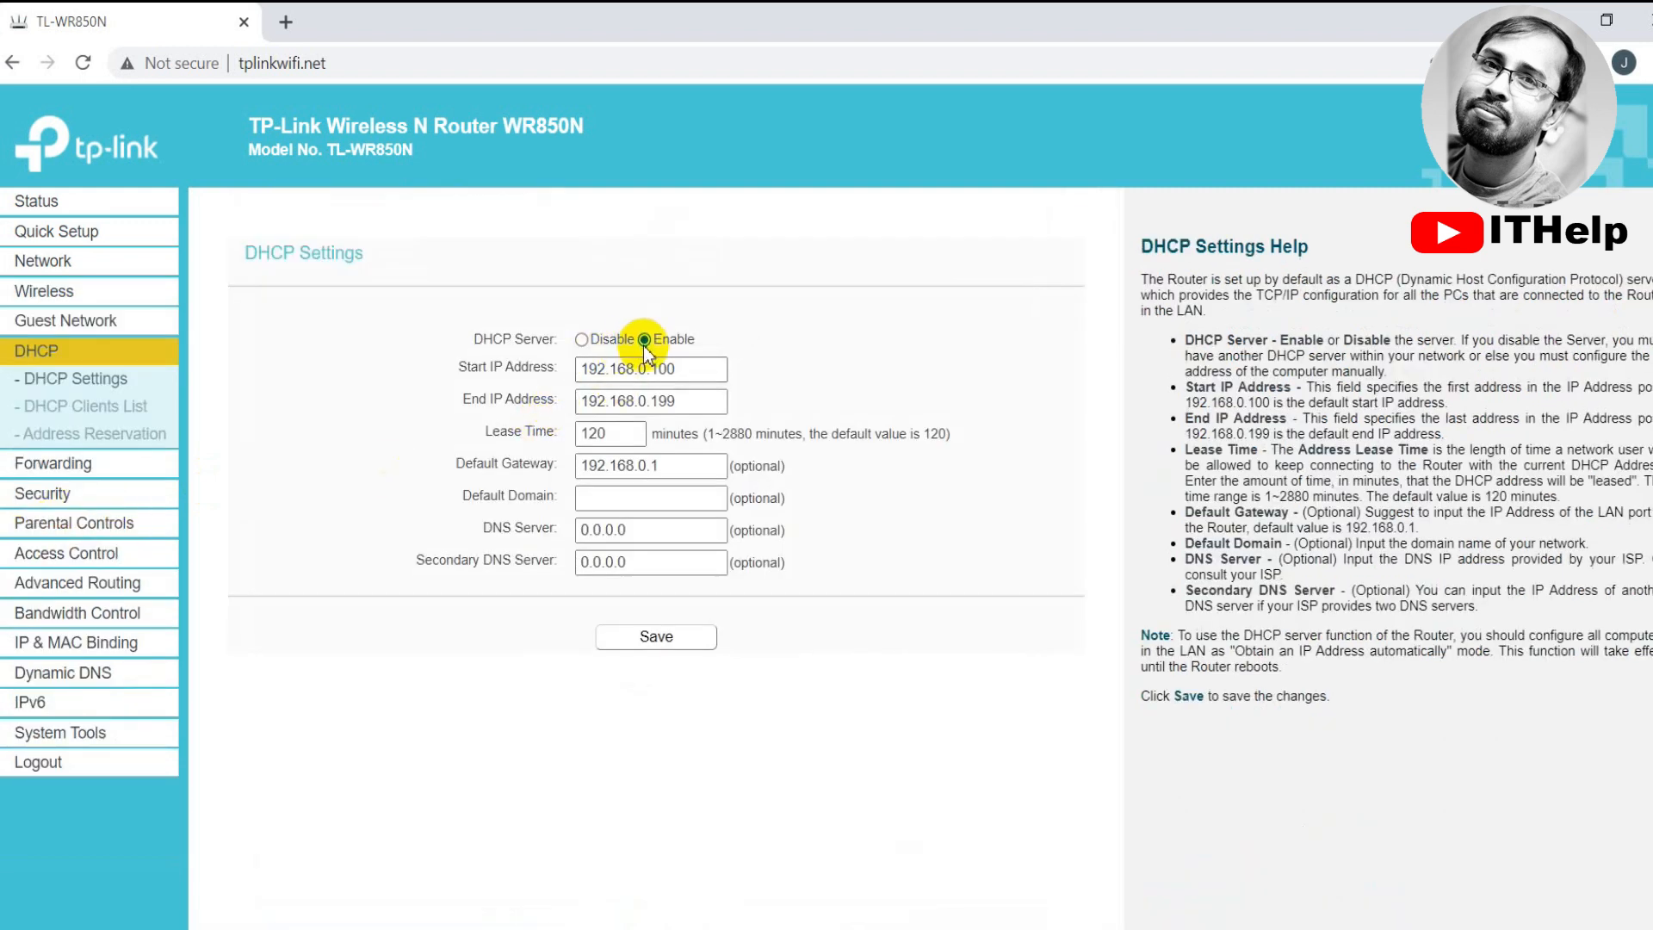
Set the DHCP server to Disable and confirm saving the change
click(582, 340)
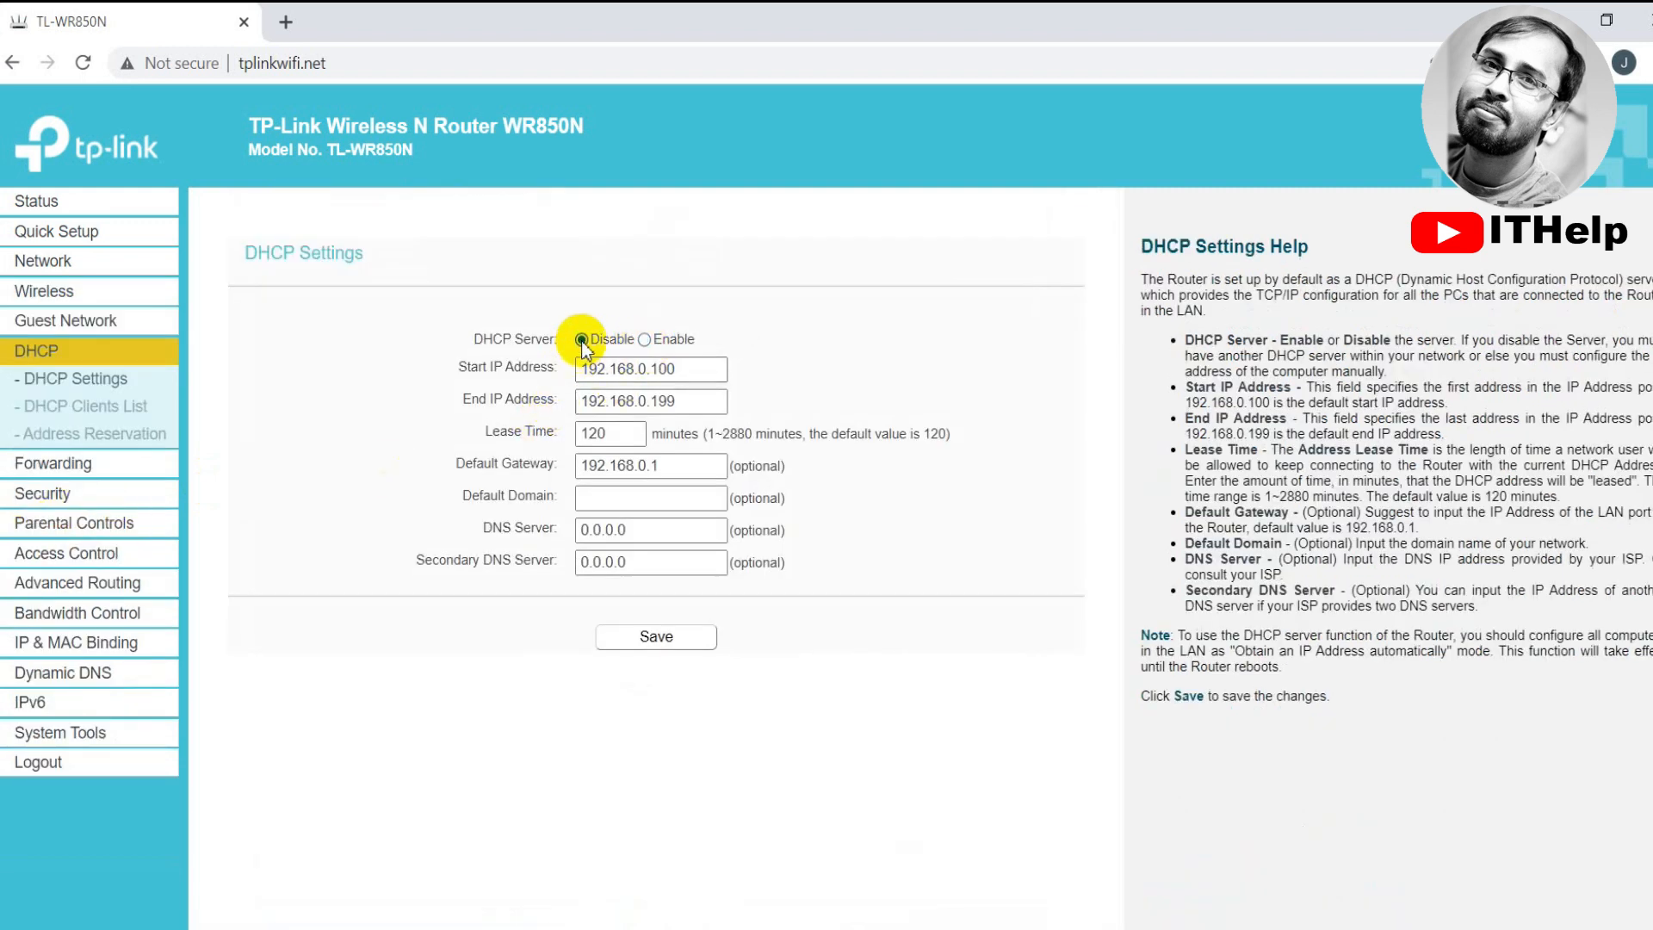
click(658, 637)
click(664, 636)
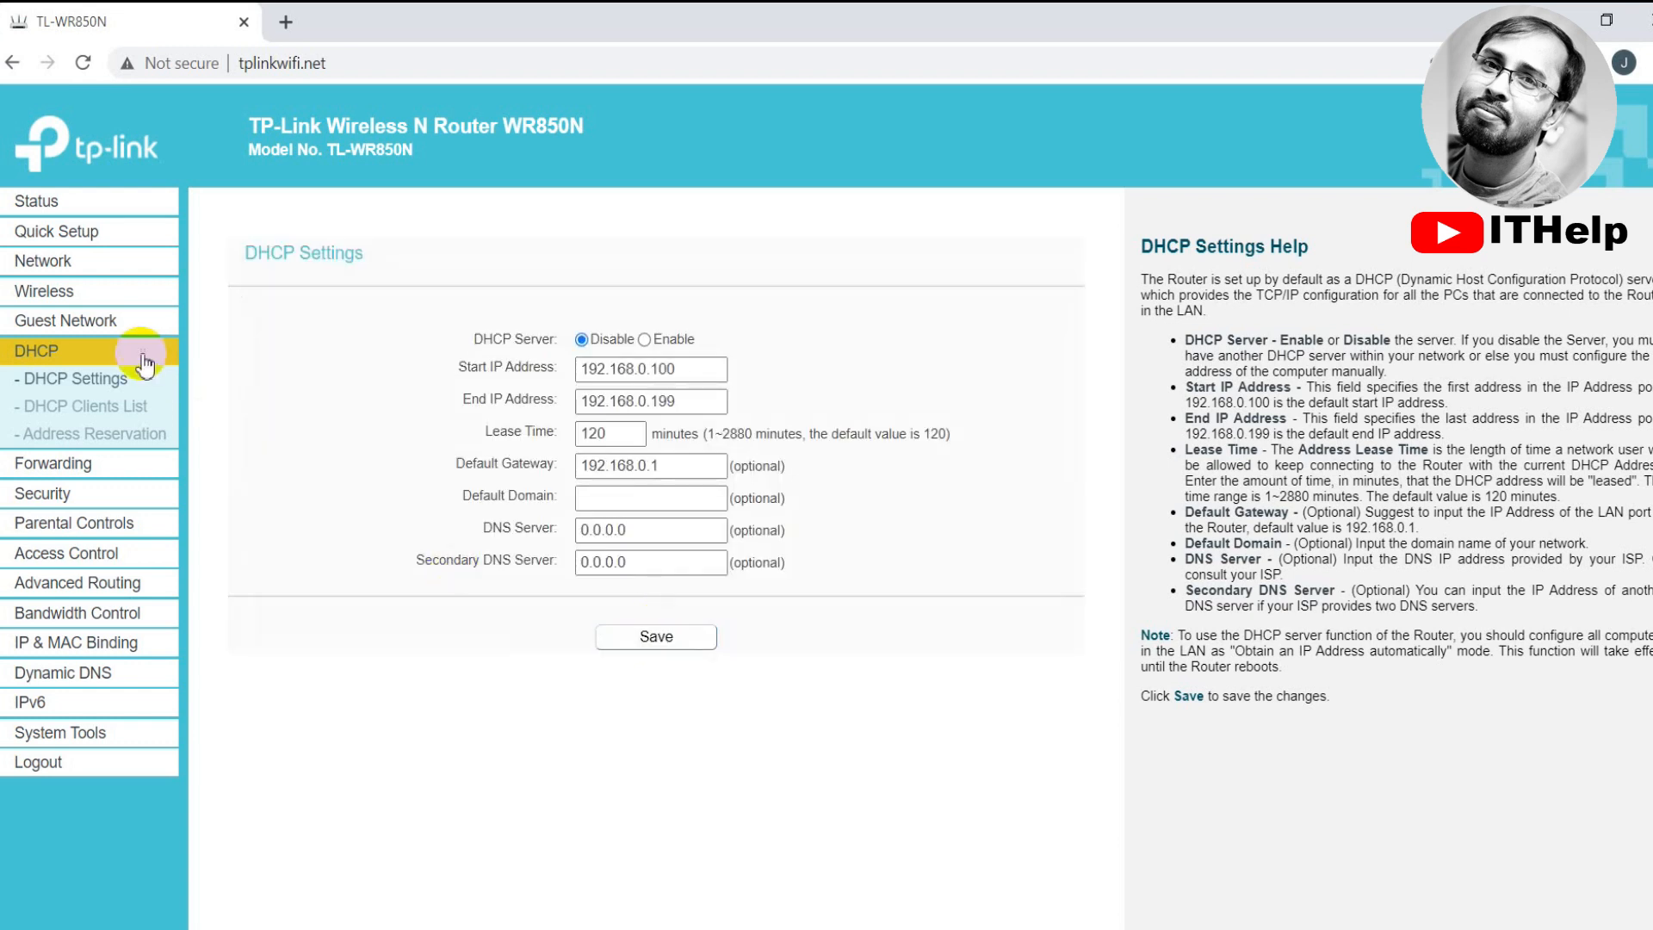
click(76, 302)
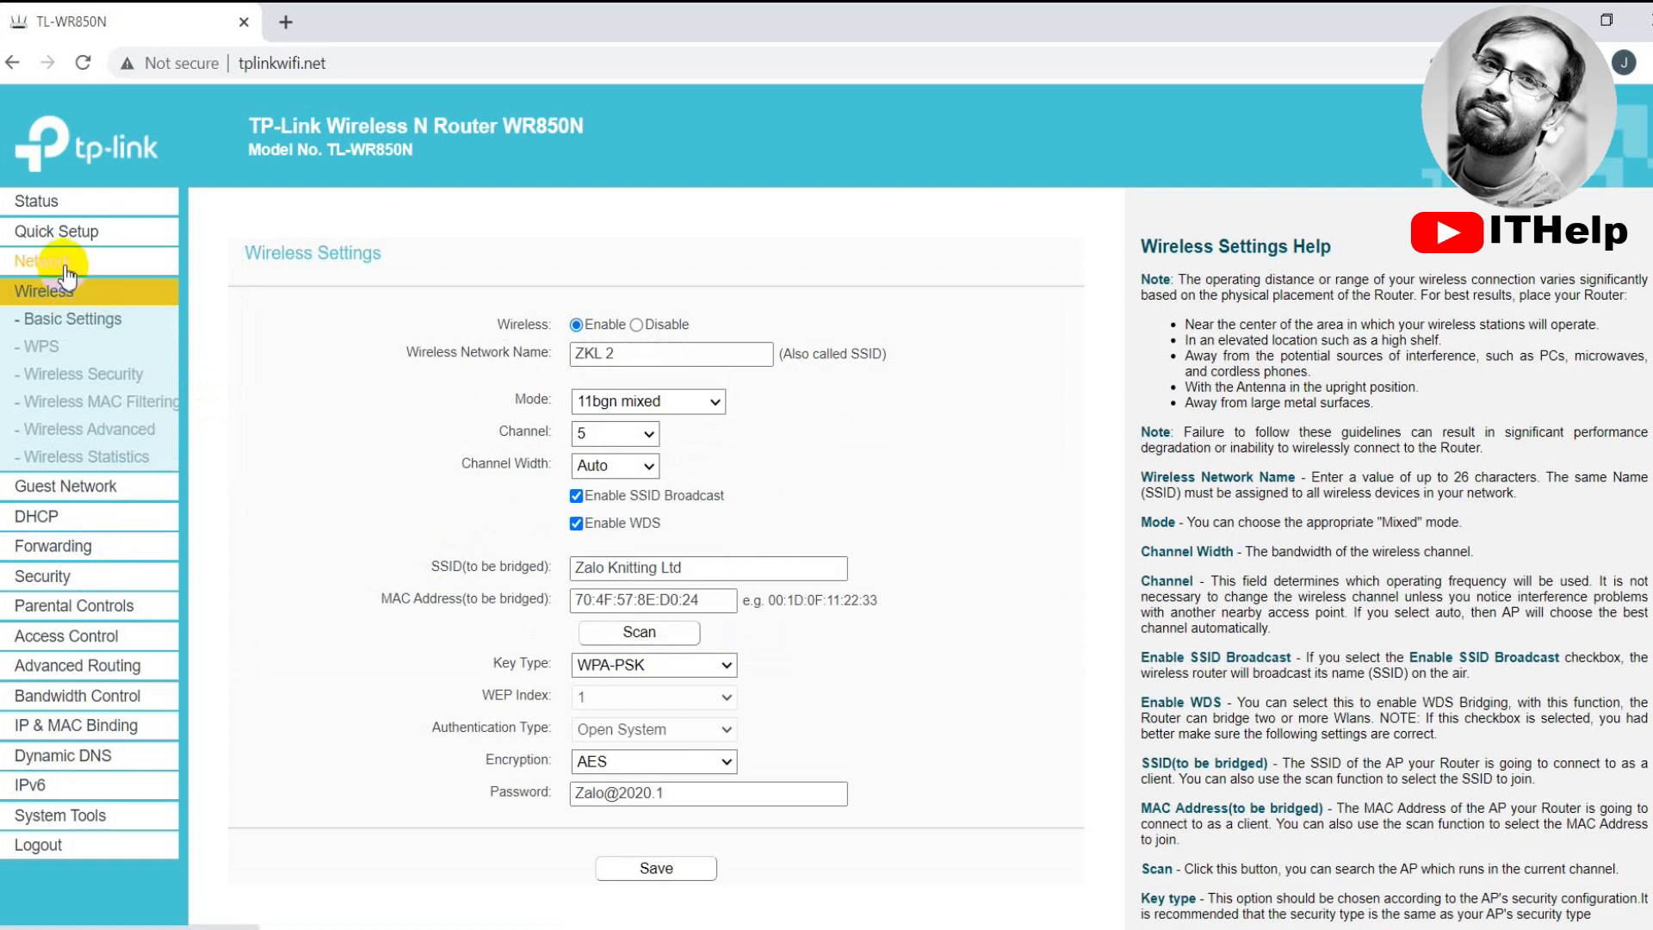
Go to Network > LAN and inspect the router IP address 192.168.0.1
click(49, 261)
click(60, 291)
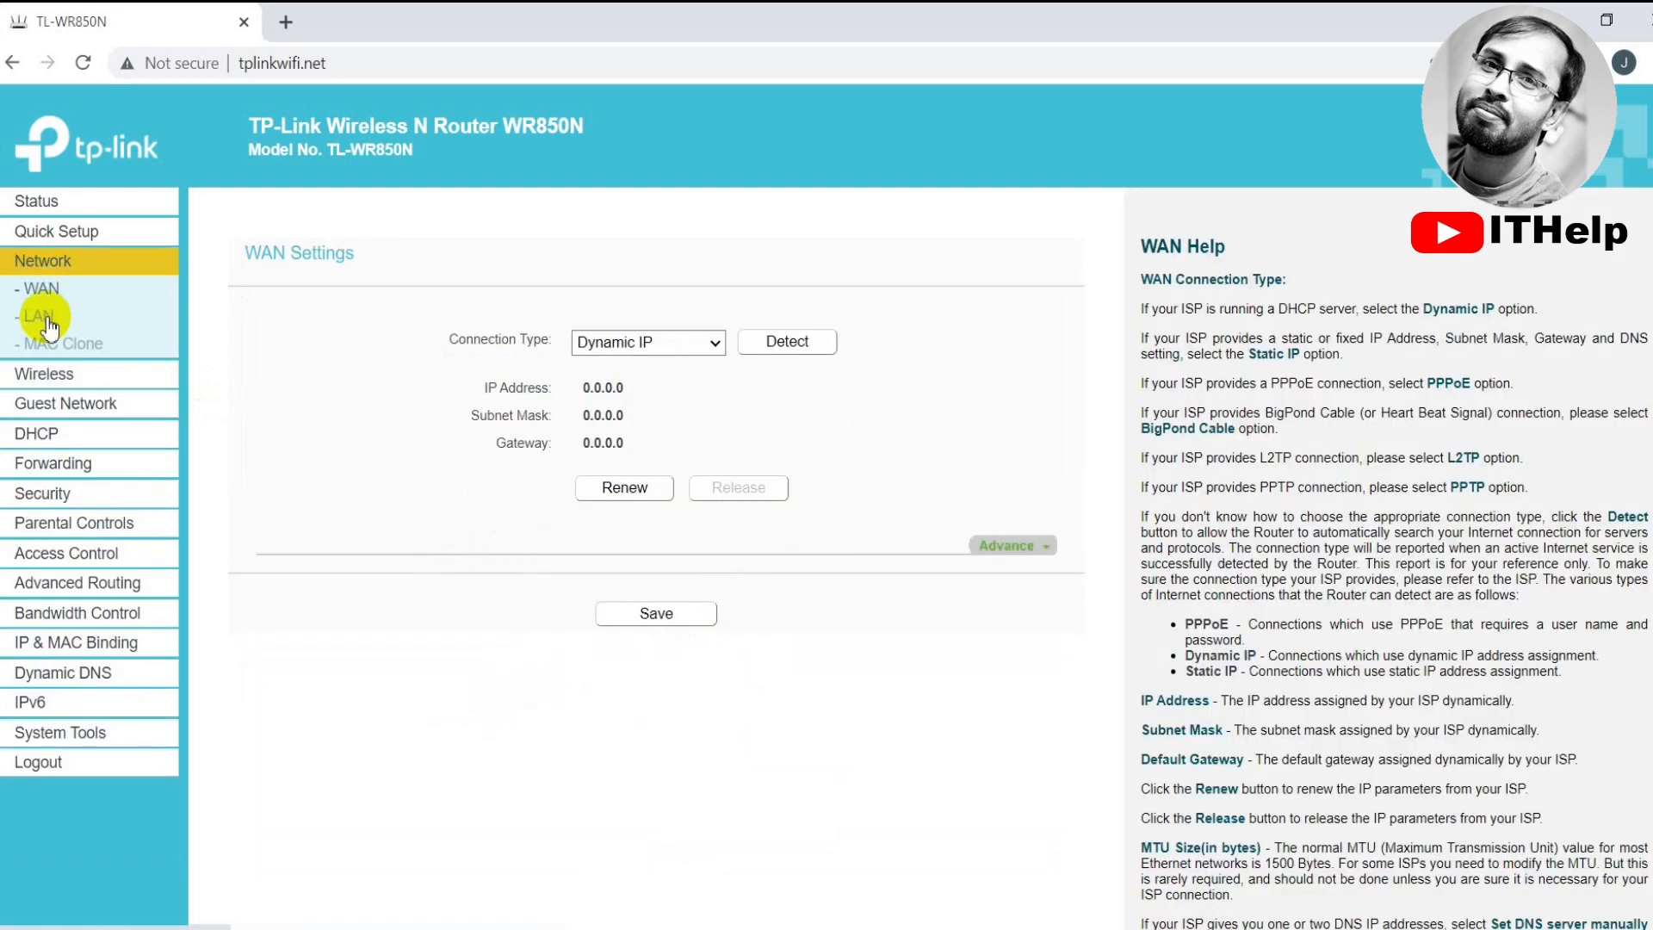
click(40, 316)
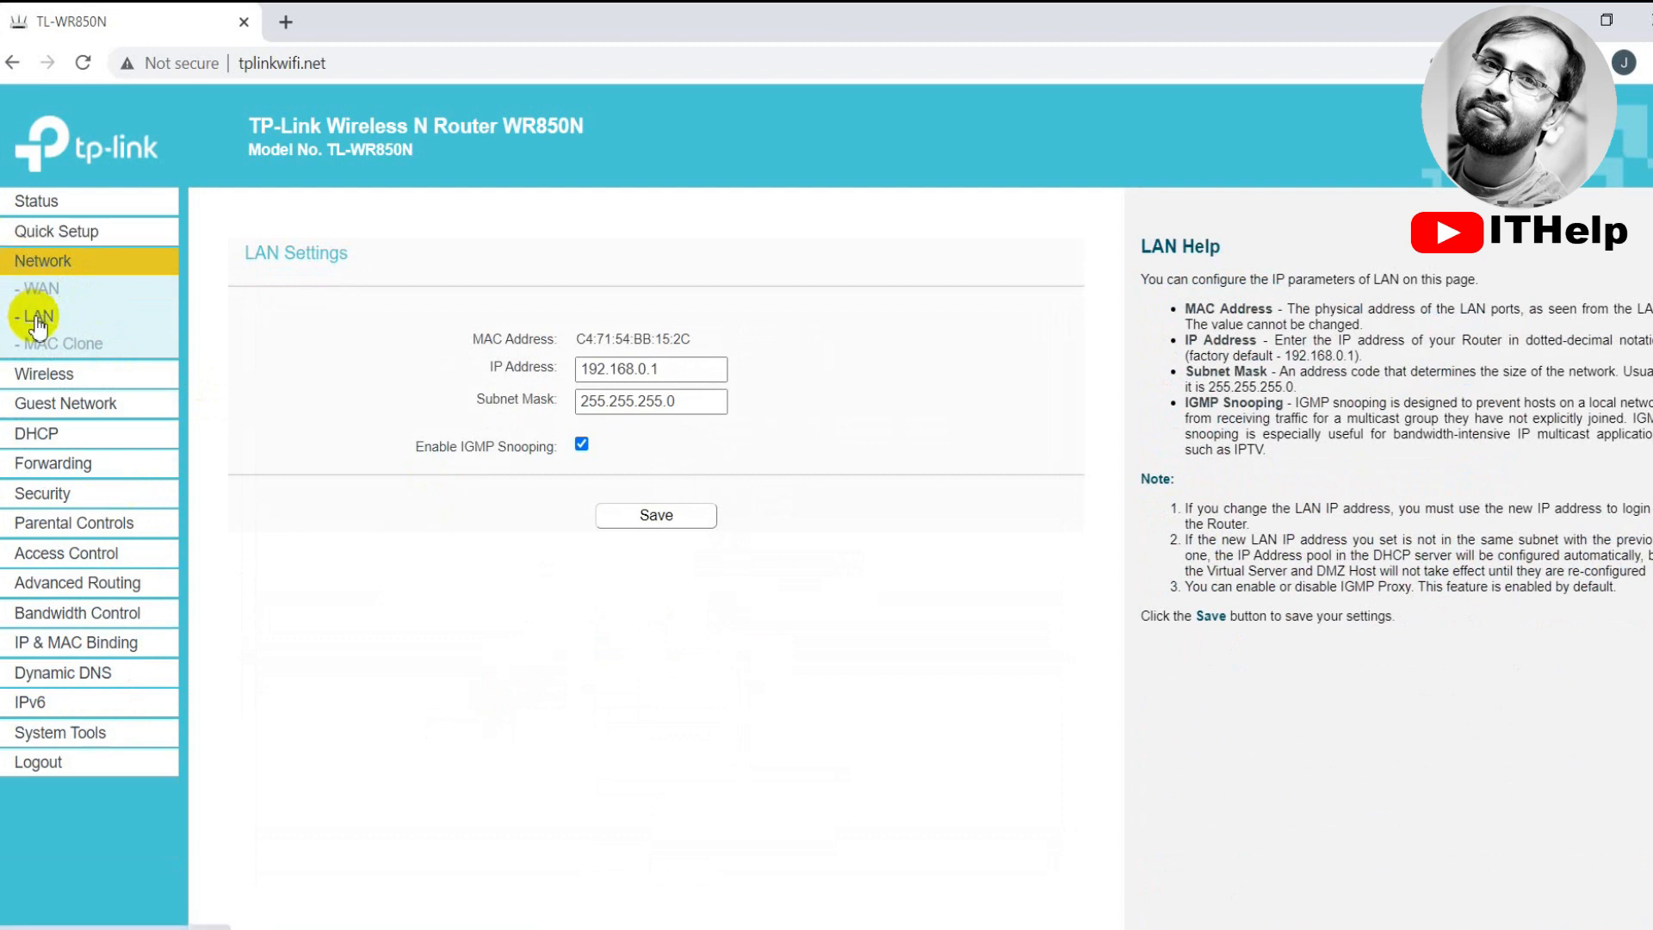
drag(679, 370, 534, 368)
click(686, 368)
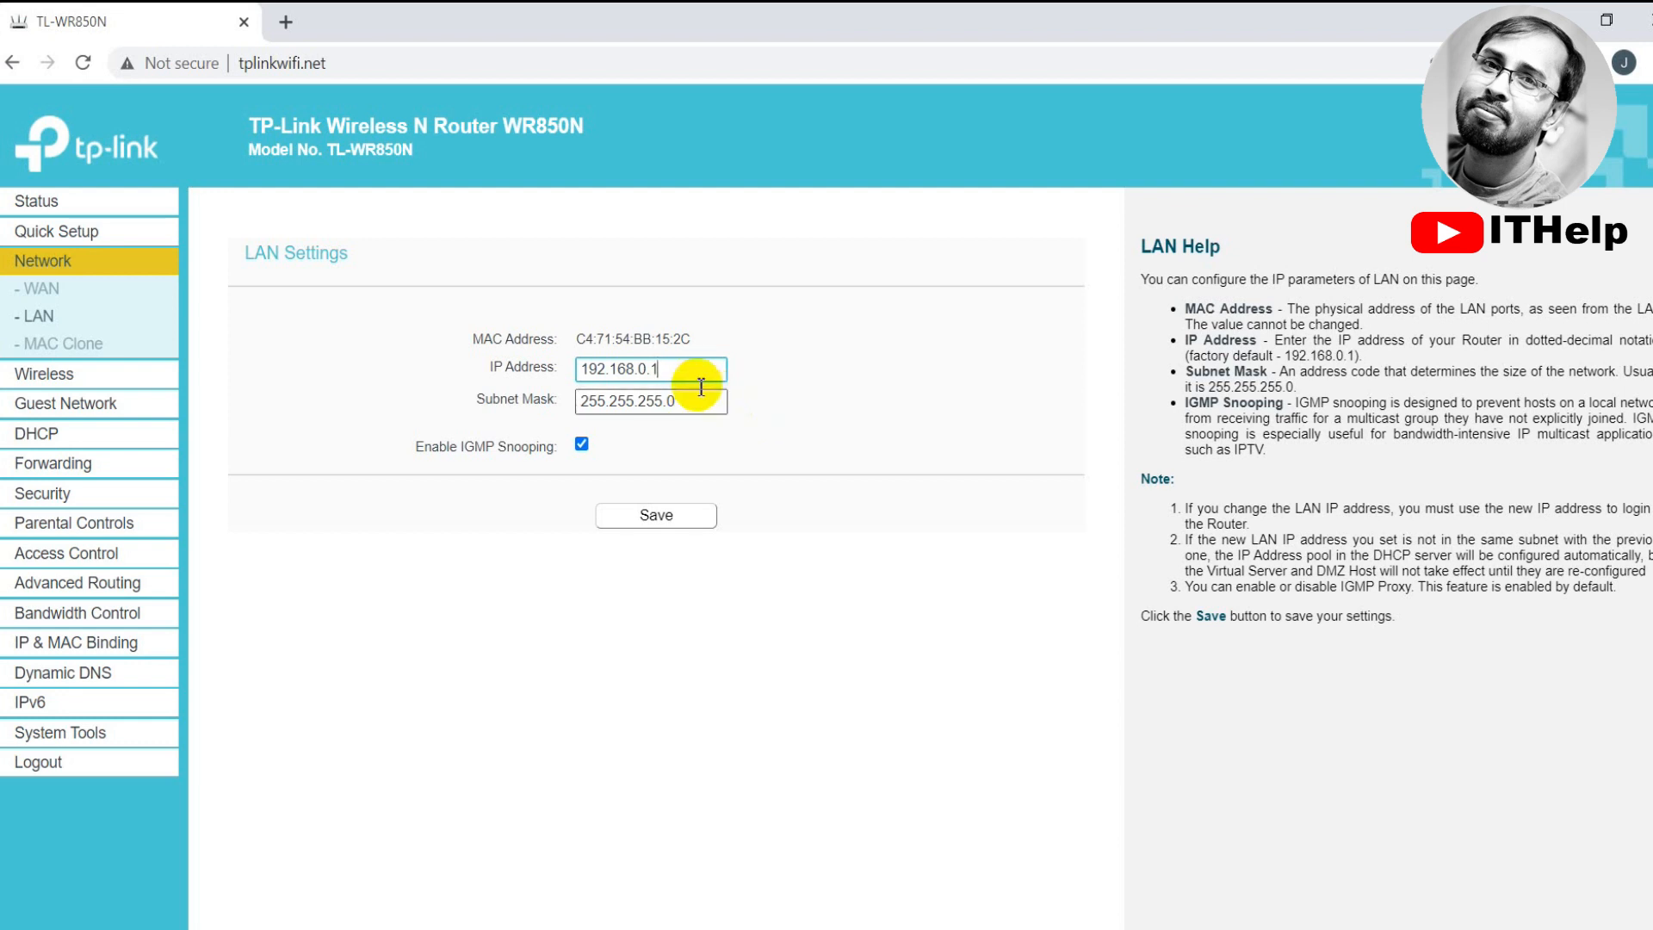
Confirm the admin page address matches LAN IP 192.168.0.1 and save the LAN settings
click(274, 64)
click(348, 64)
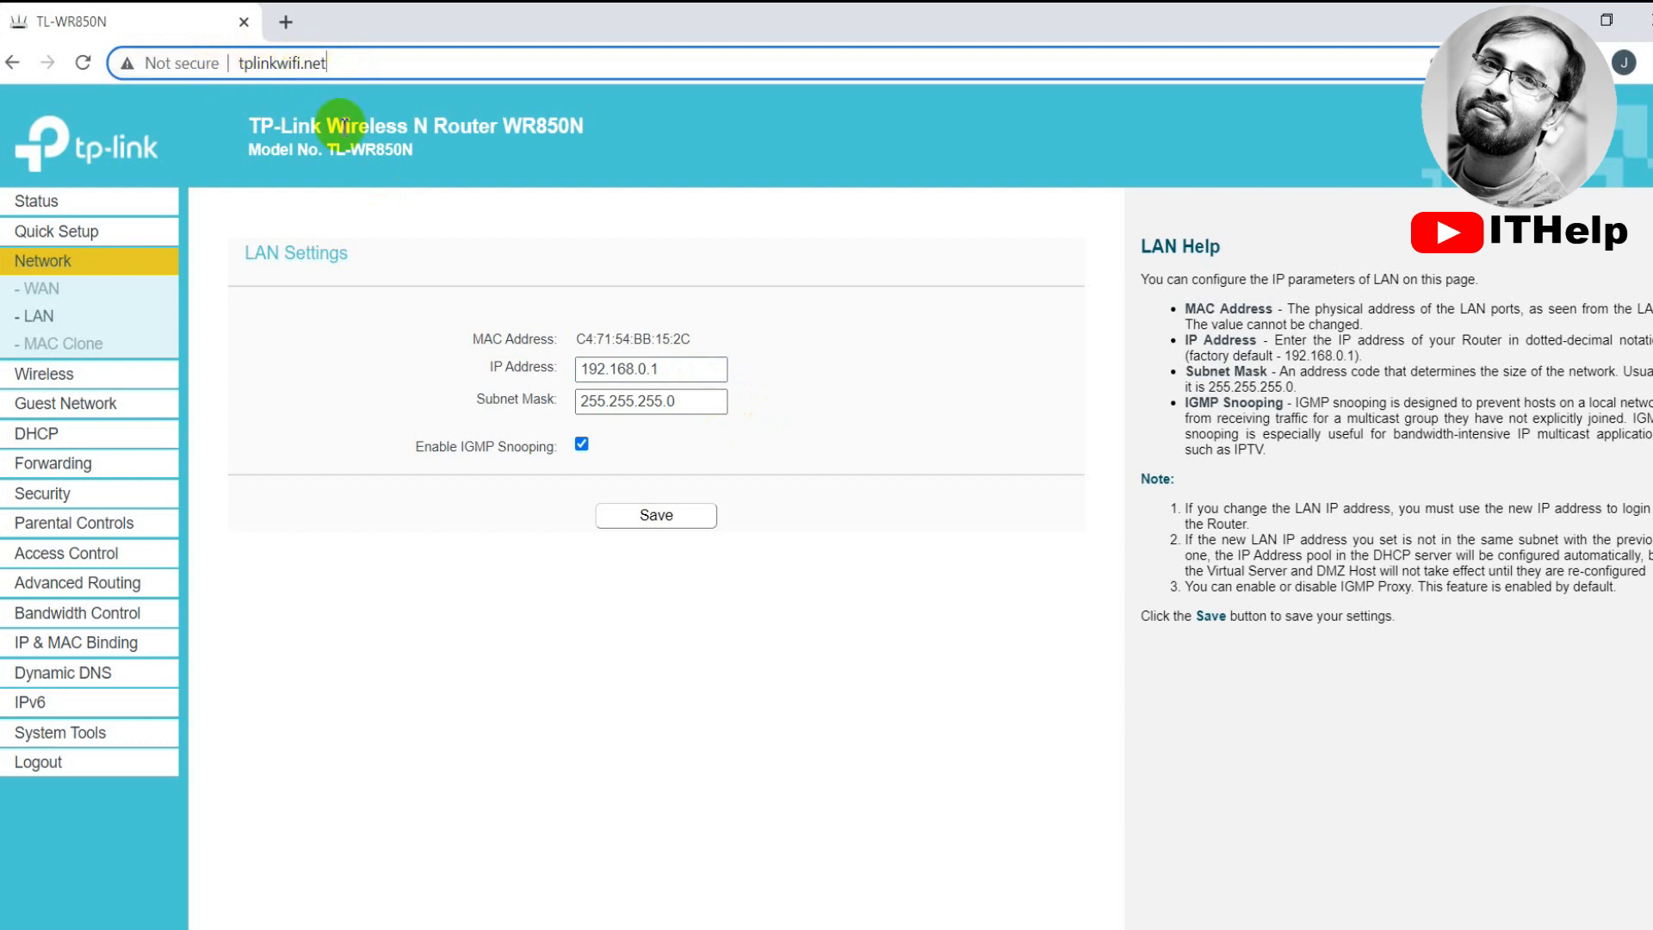
drag(706, 370, 542, 353)
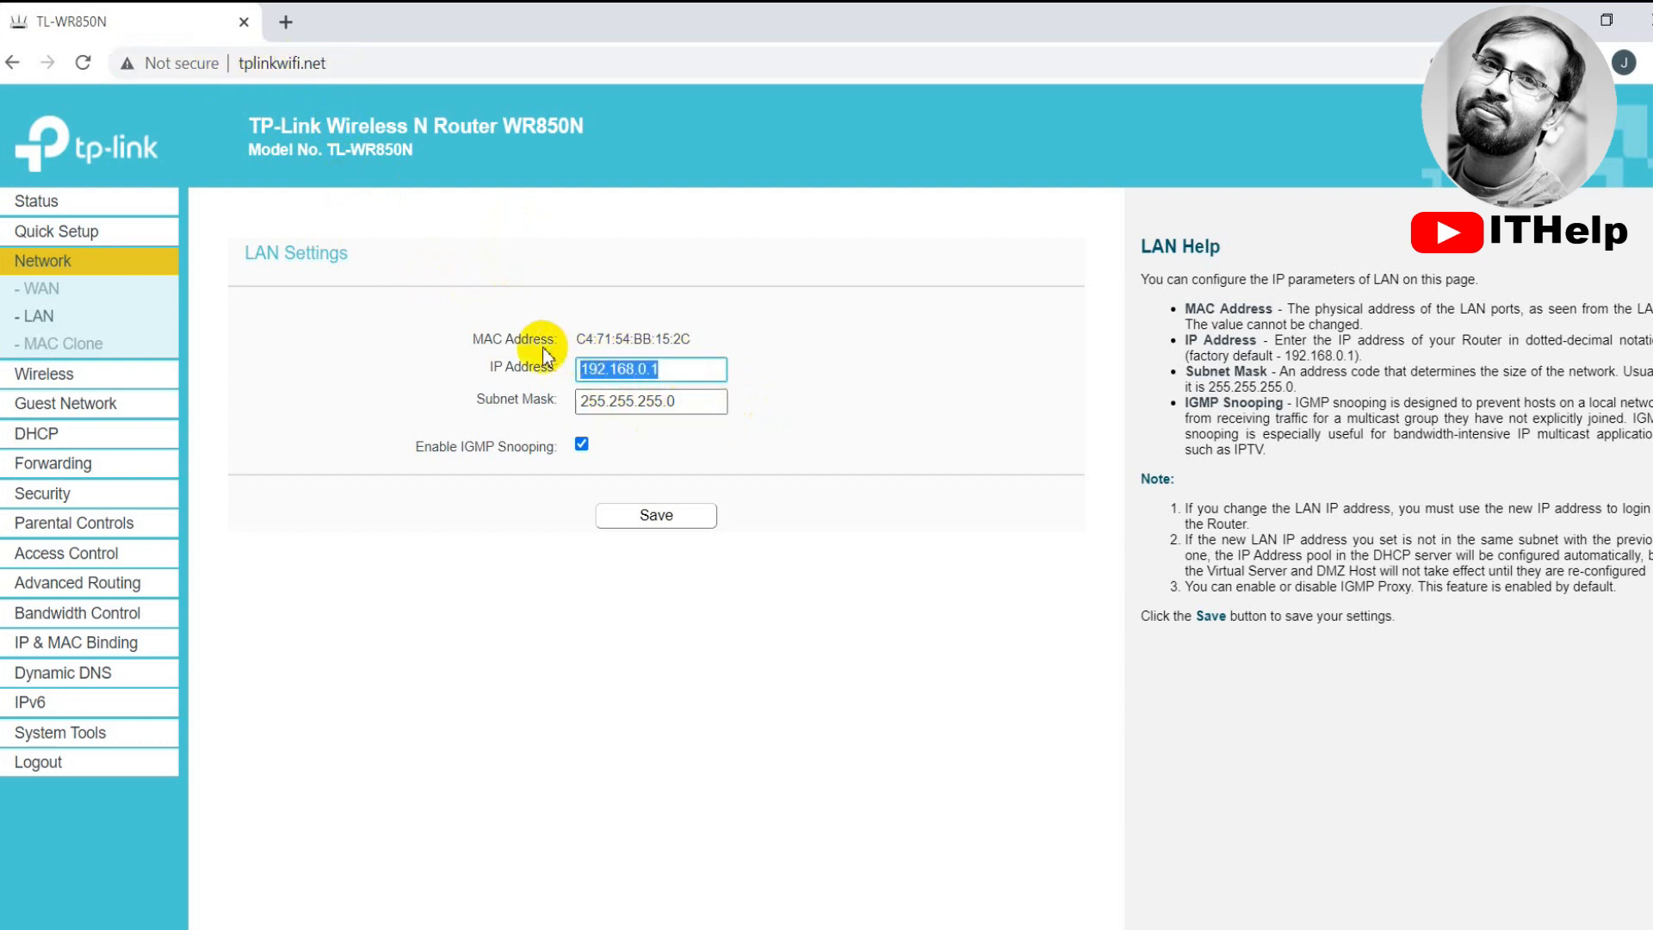
click(778, 381)
drag(692, 372, 519, 368)
click(743, 383)
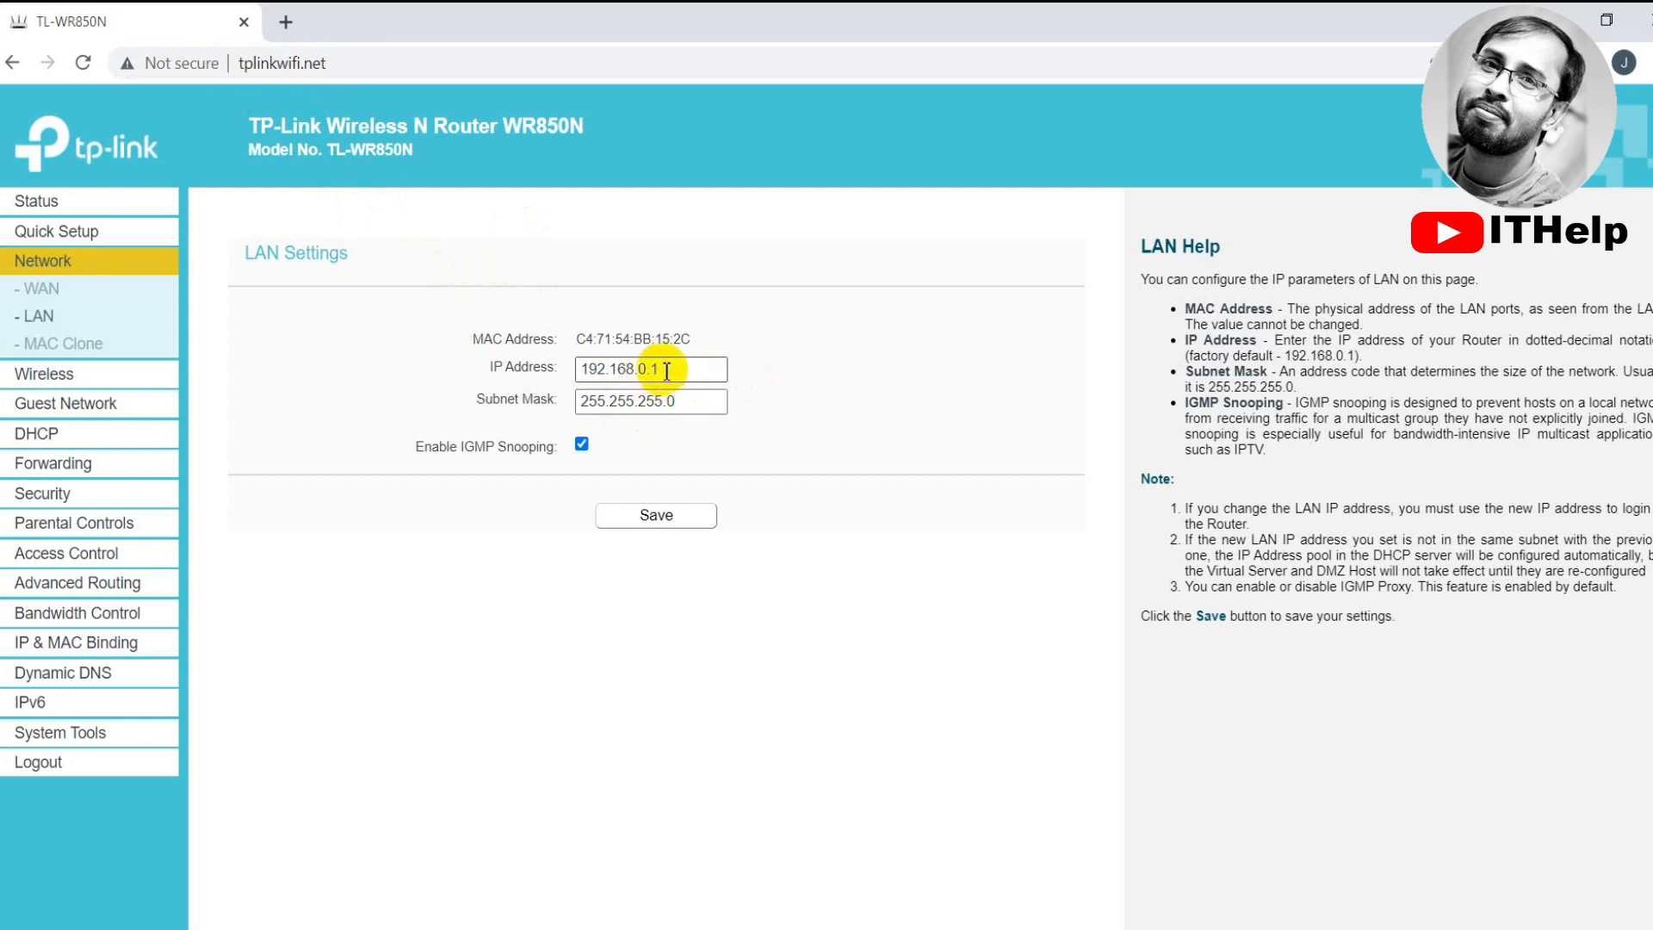
drag(666, 371, 473, 368)
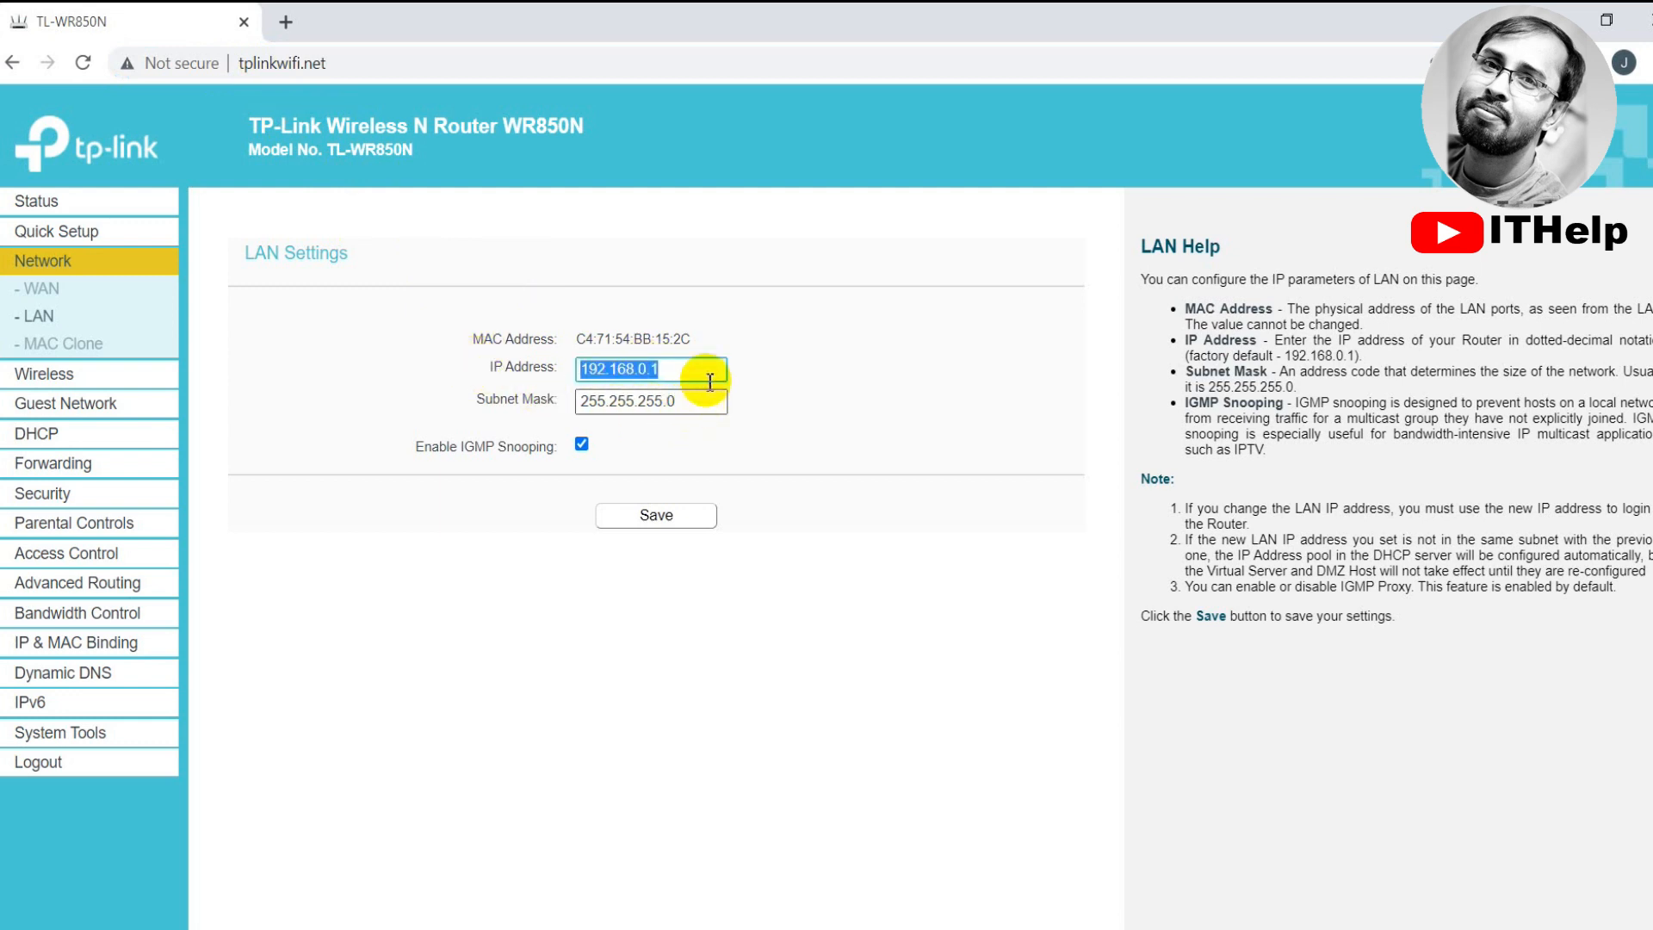
click(661, 521)
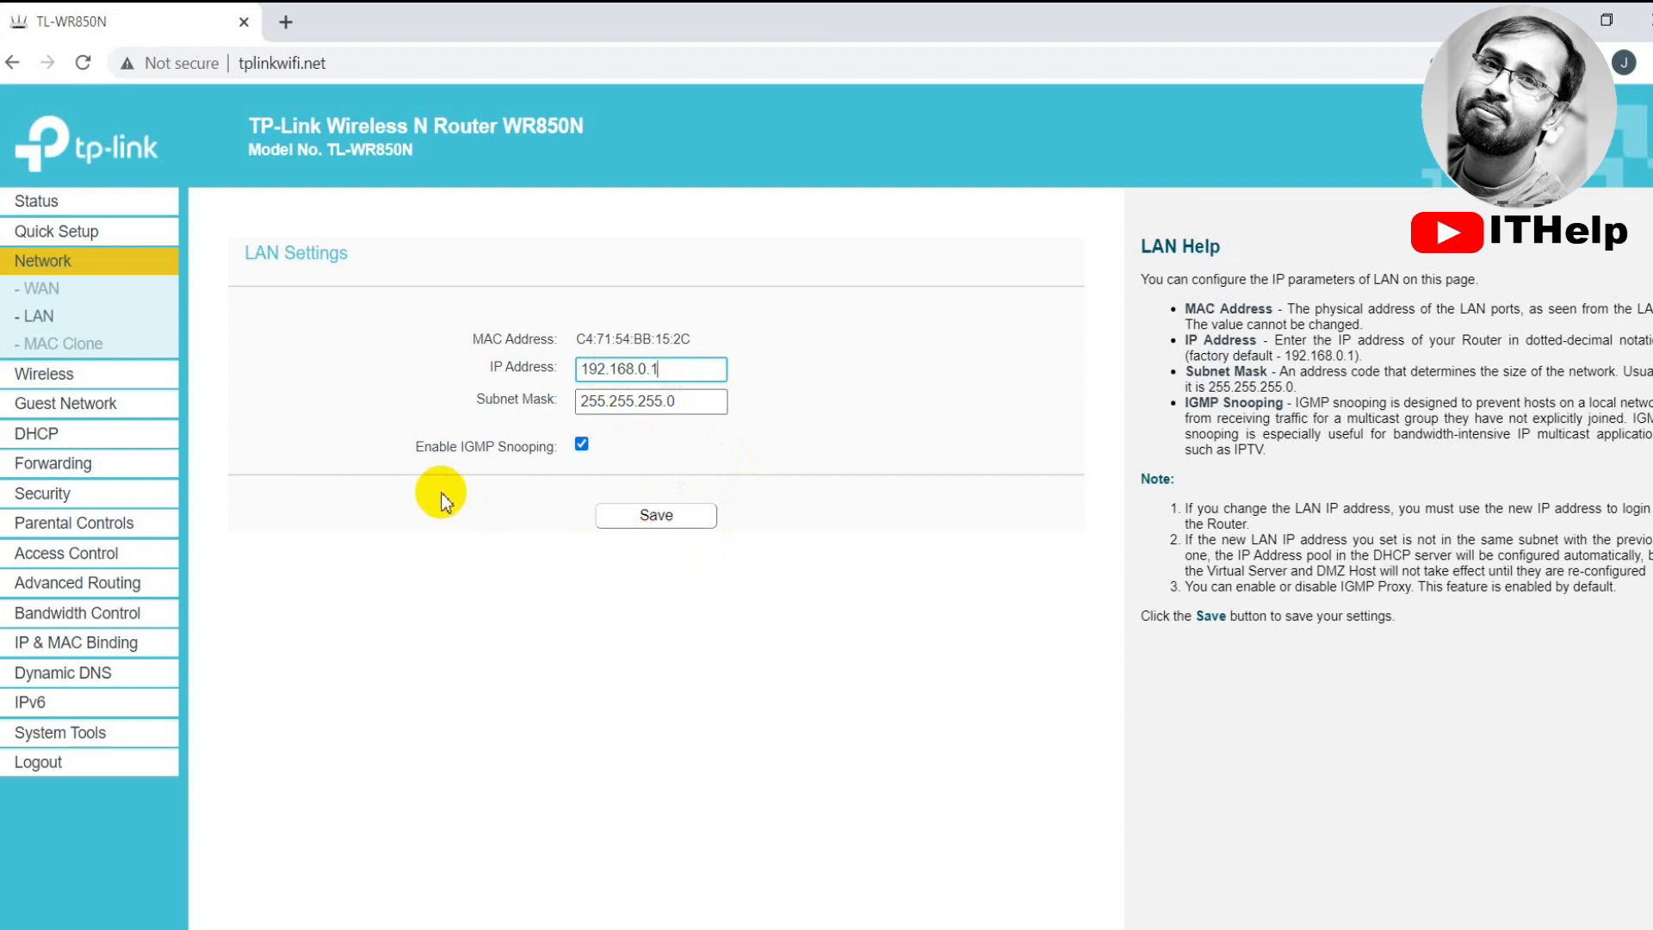
Scroll through the Status page's LAN, Wireless and WAN info, then open a new browser tab
click(36, 200)
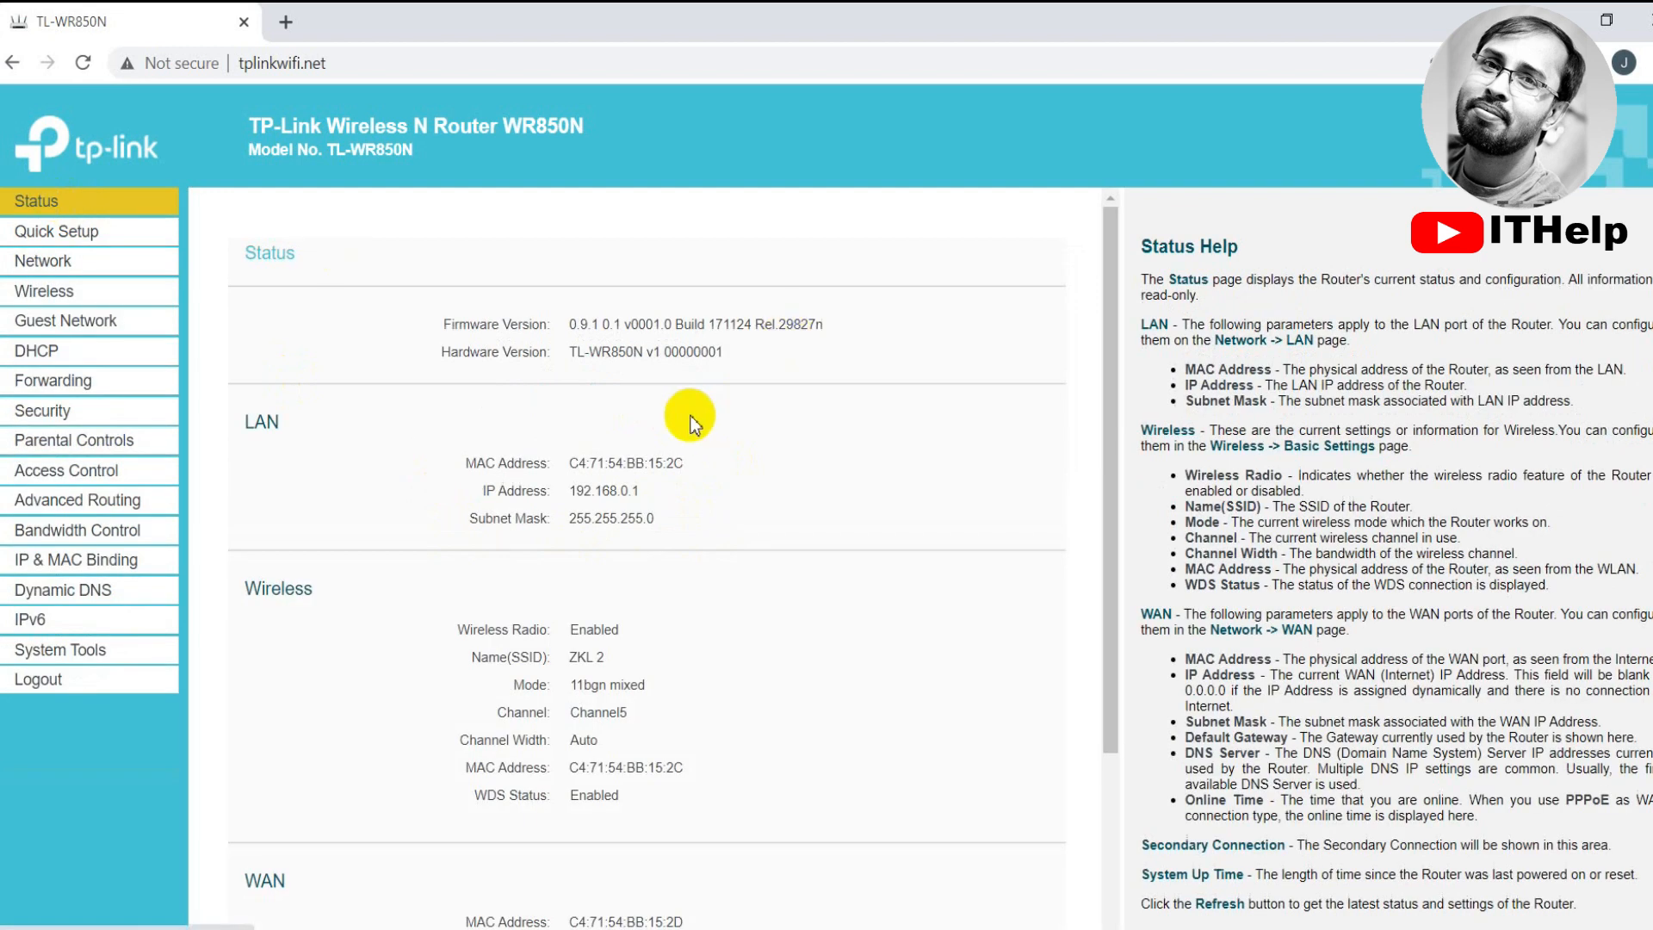
scroll(616, 477, down, 3)
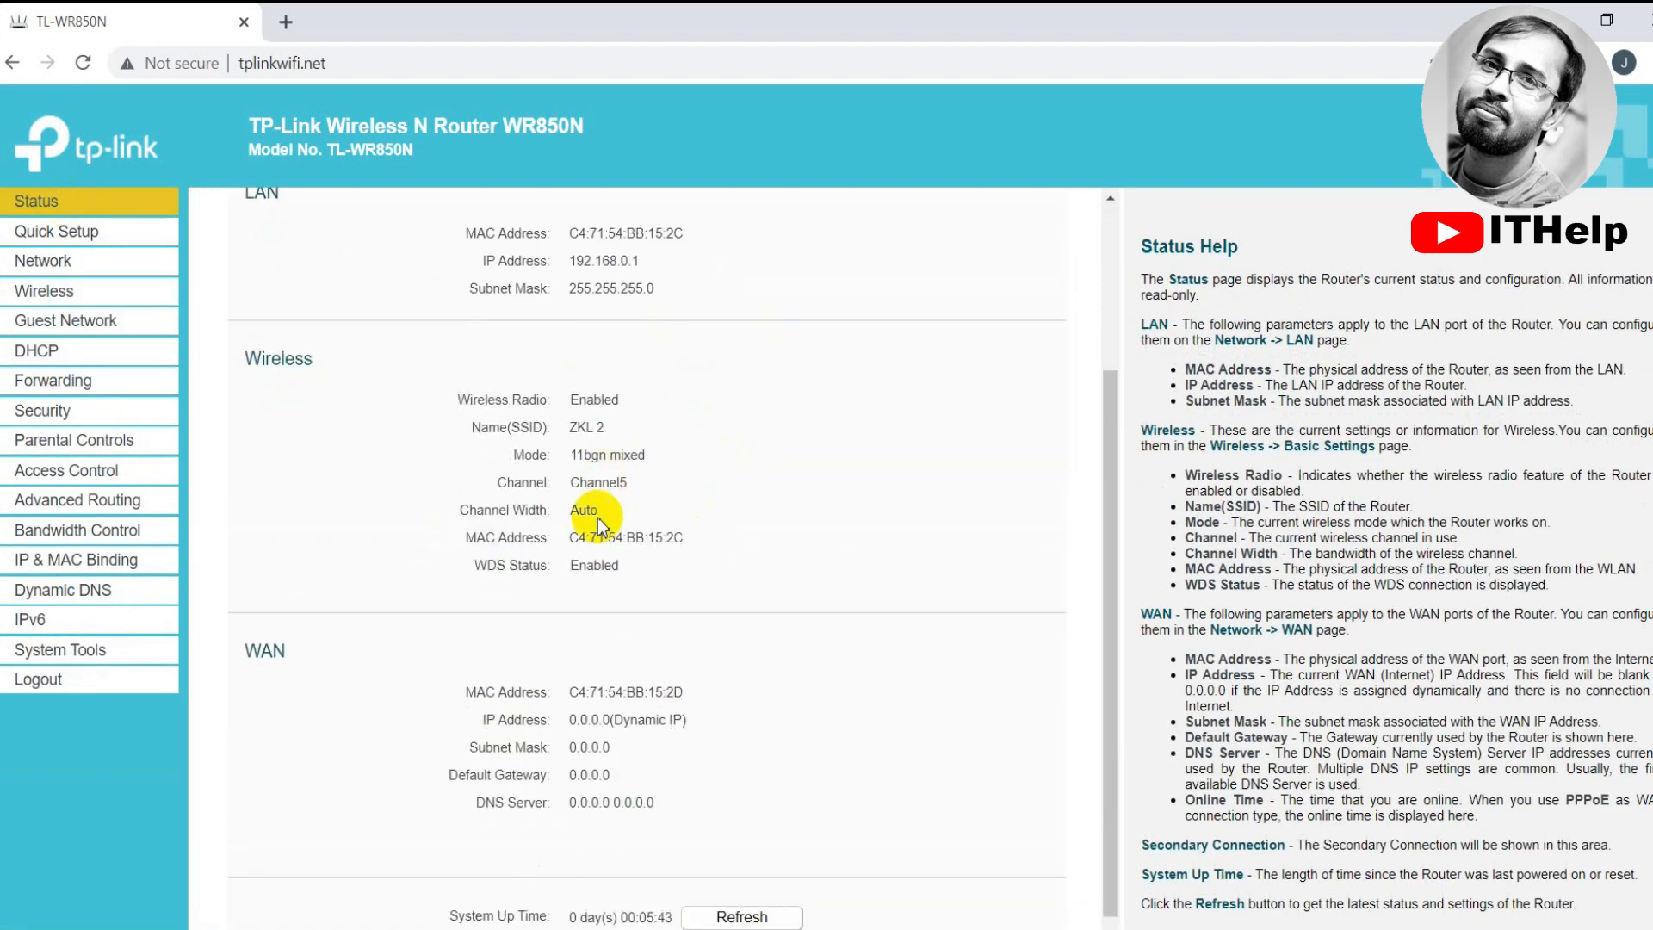
scroll(617, 688, up, 3)
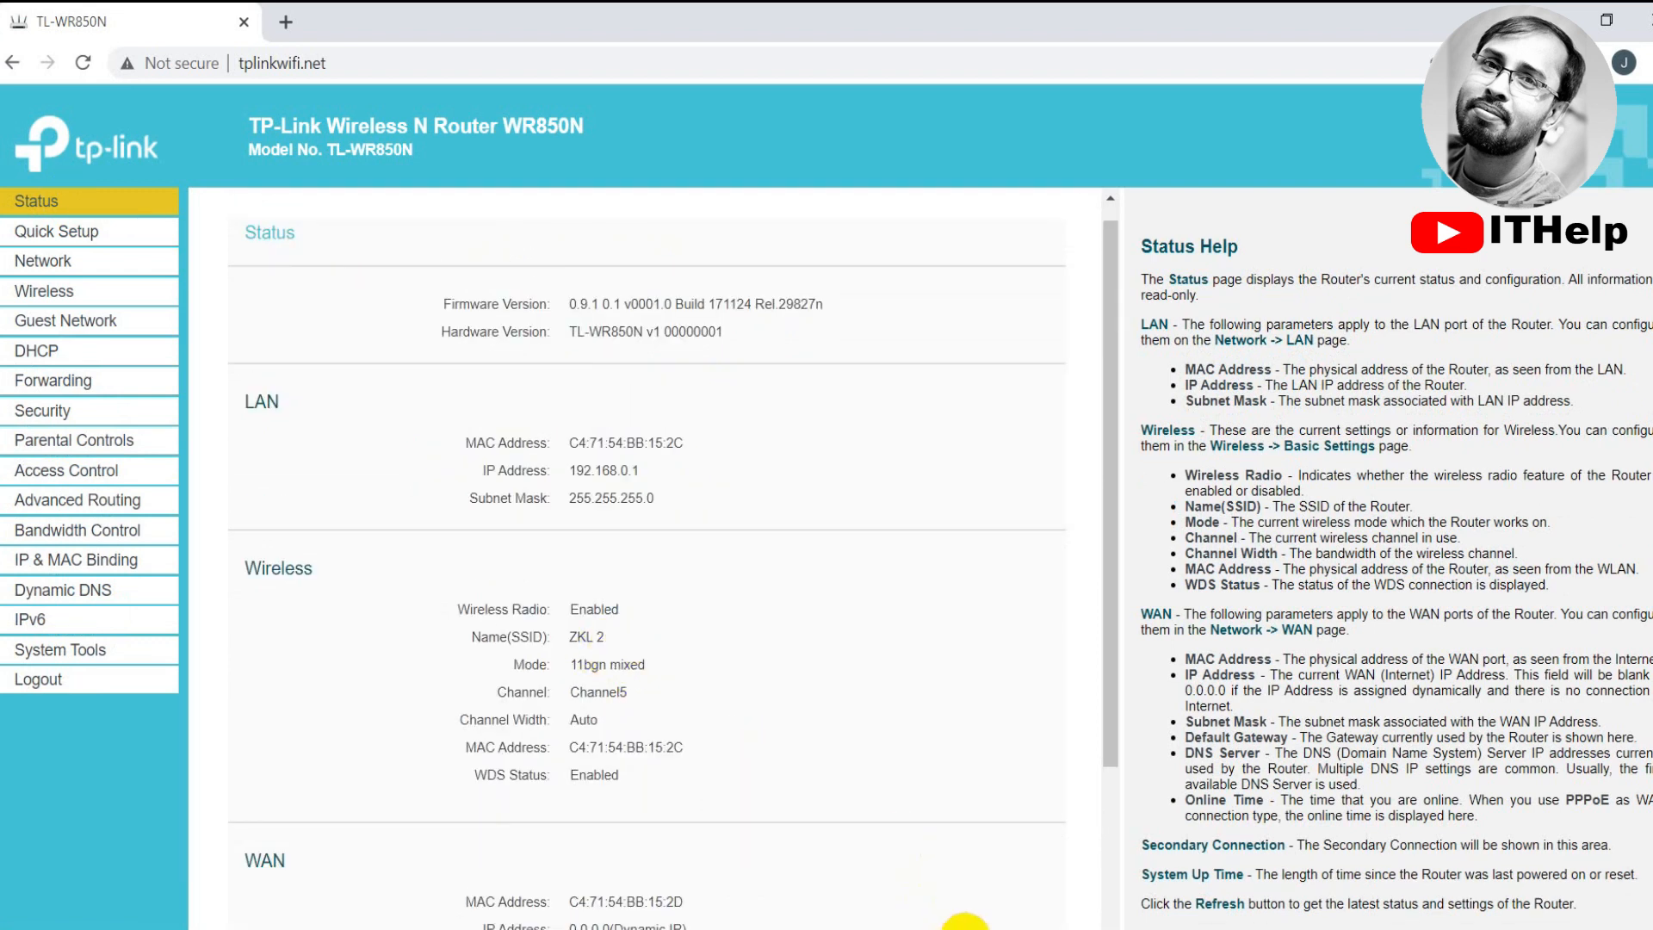
key(ctrl+t)
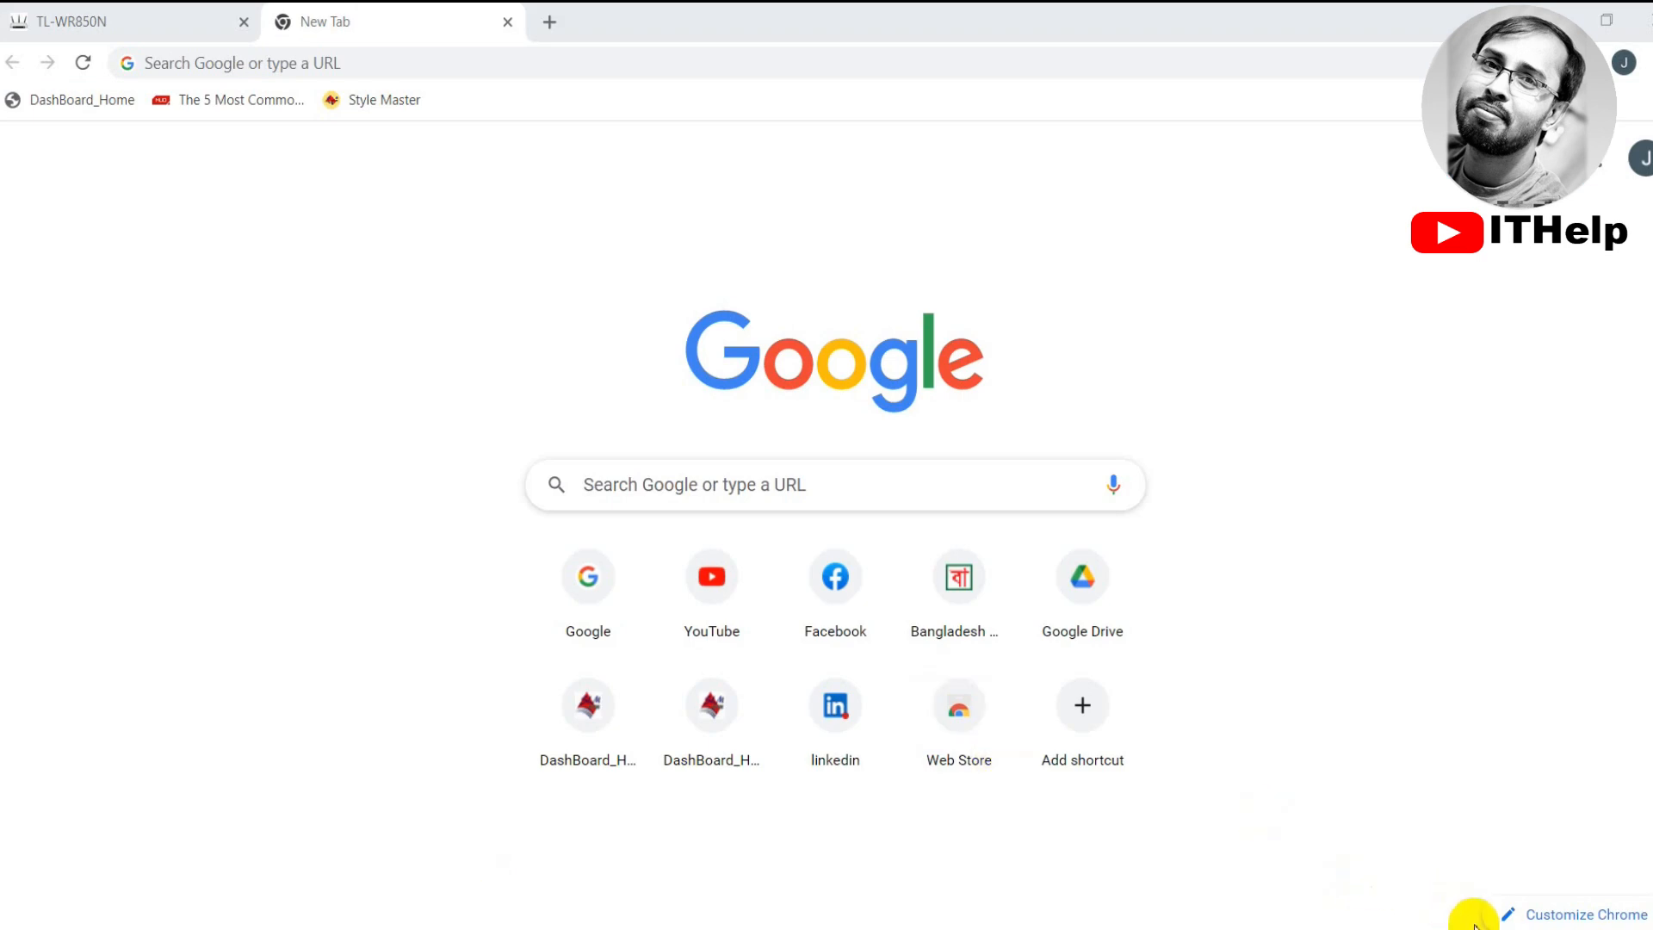
Connect the laptop to the ZKL 2 Wi-Fi network from the Windows taskbar network list
click(1516, 928)
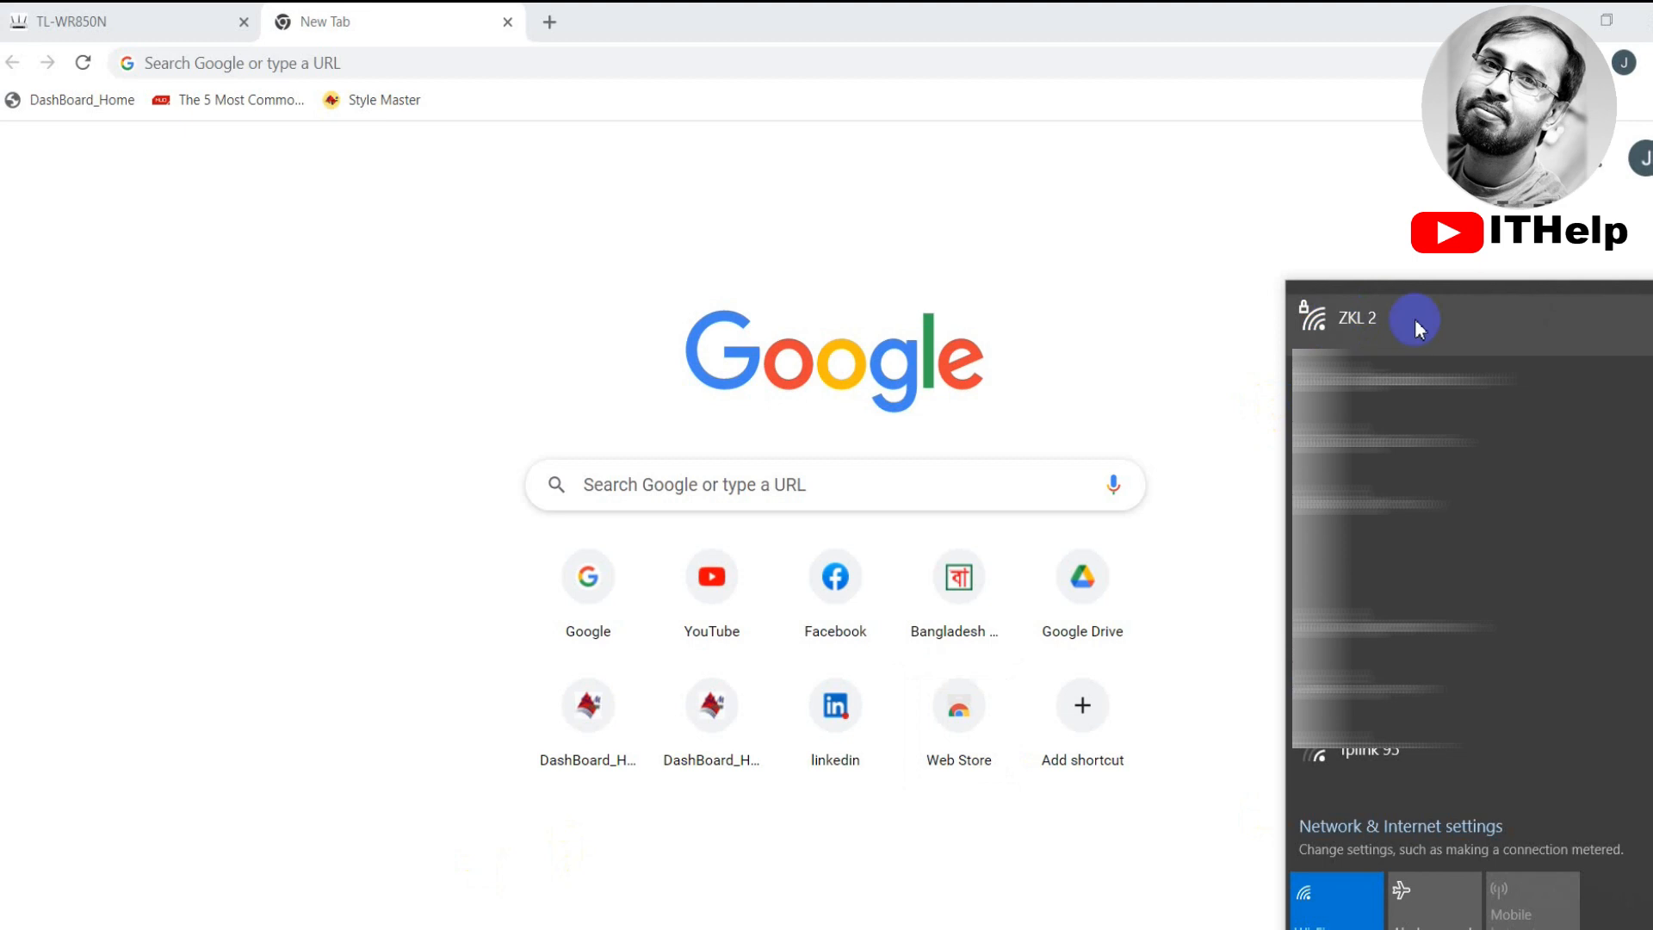
click(1378, 335)
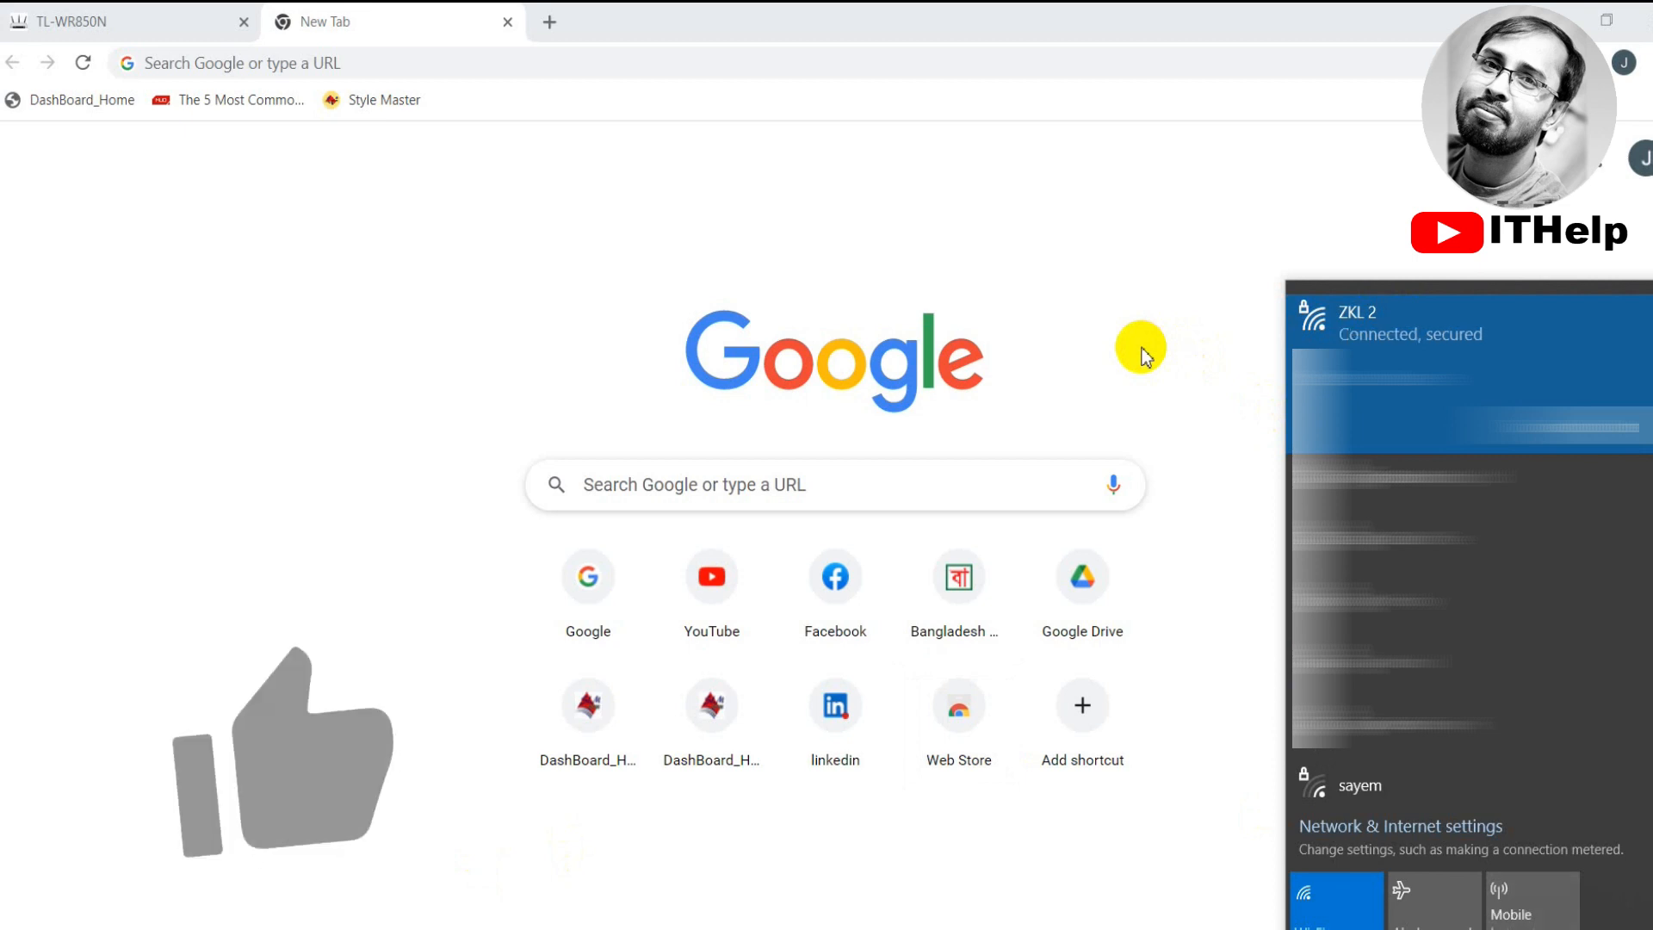
click(1006, 297)
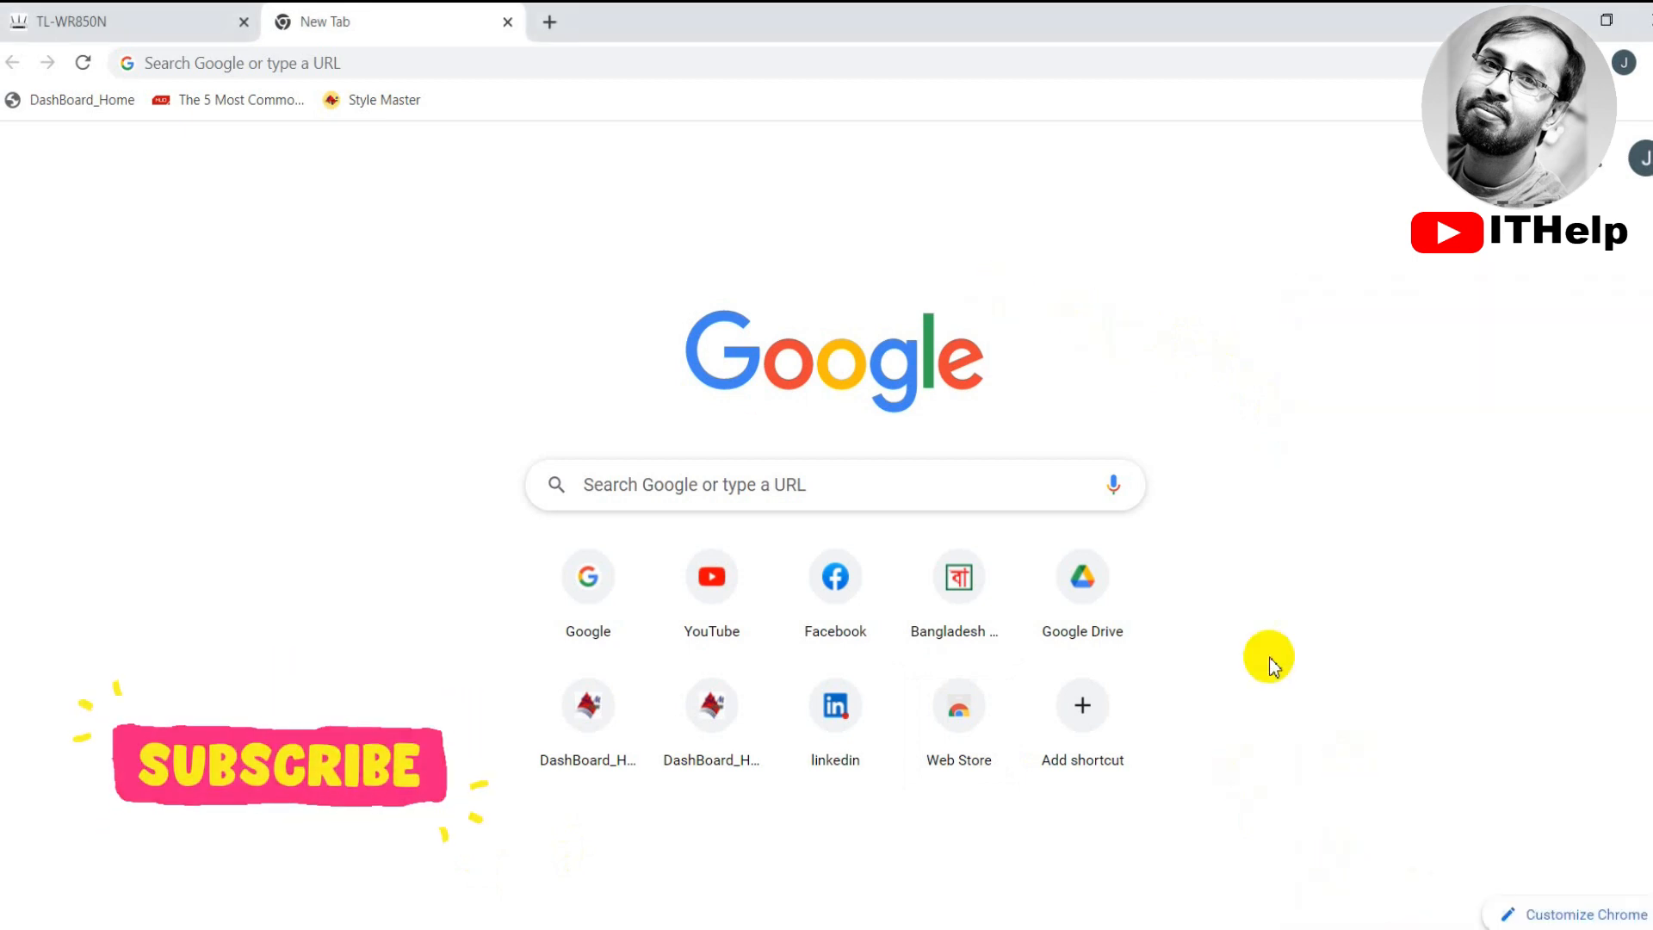
key(super+r)
Run a continuous ping to 8.8.8.8 in Command Prompt to confirm internet replies
key(Return)
text(ping 8.8.8.8 -t)
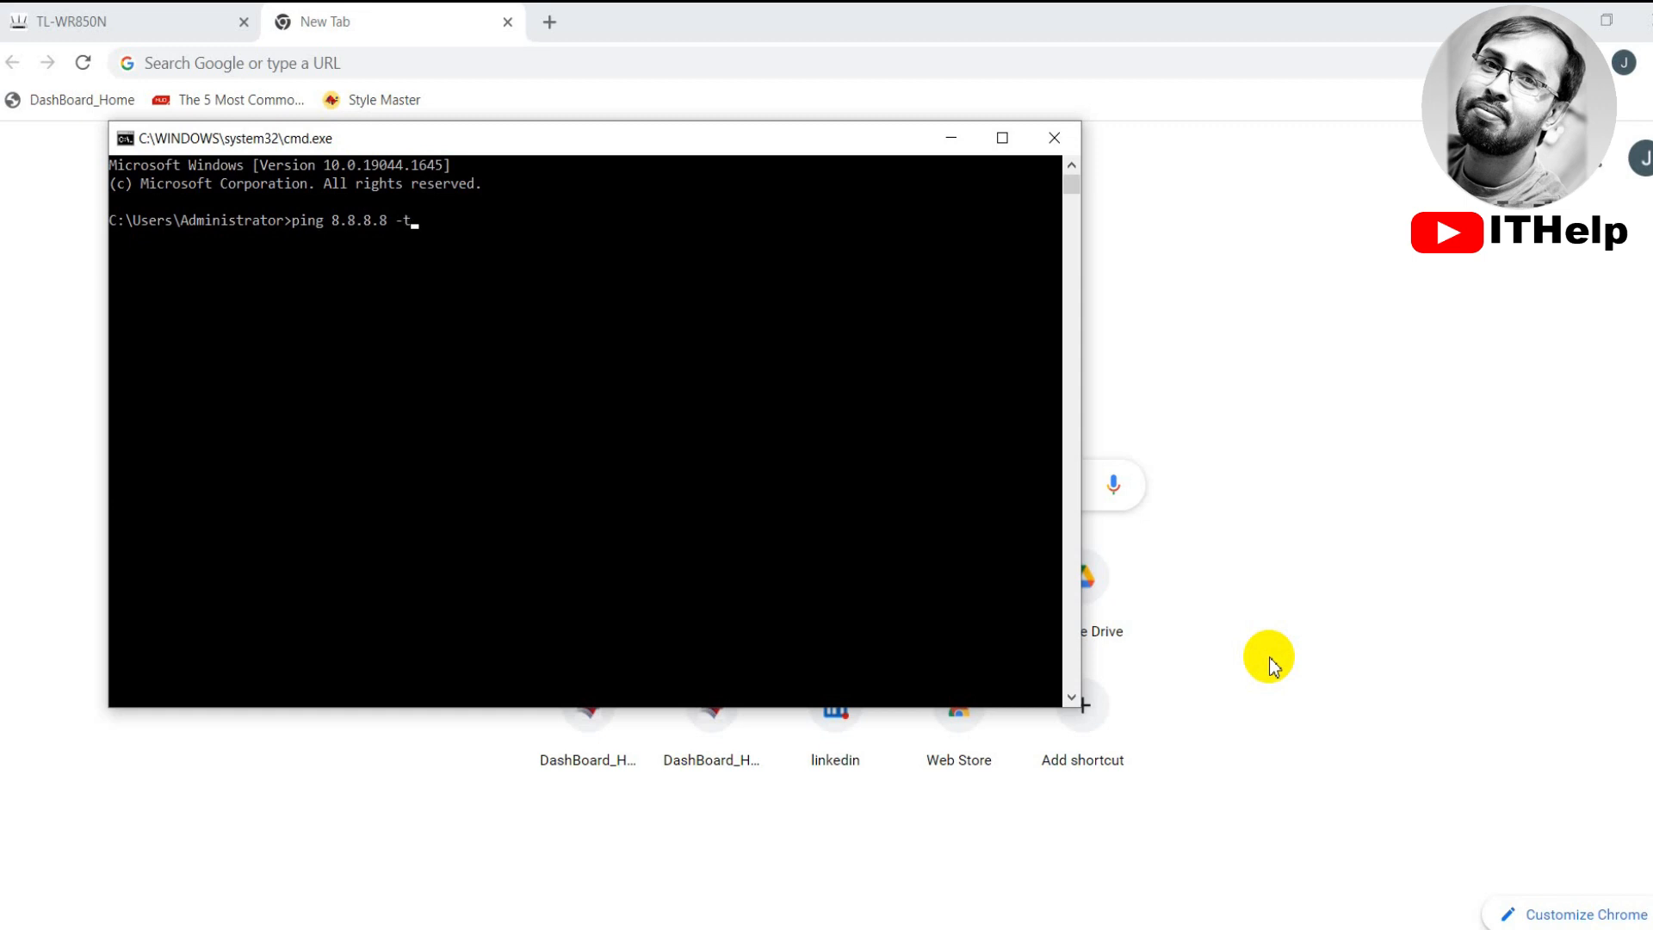
key(Return)
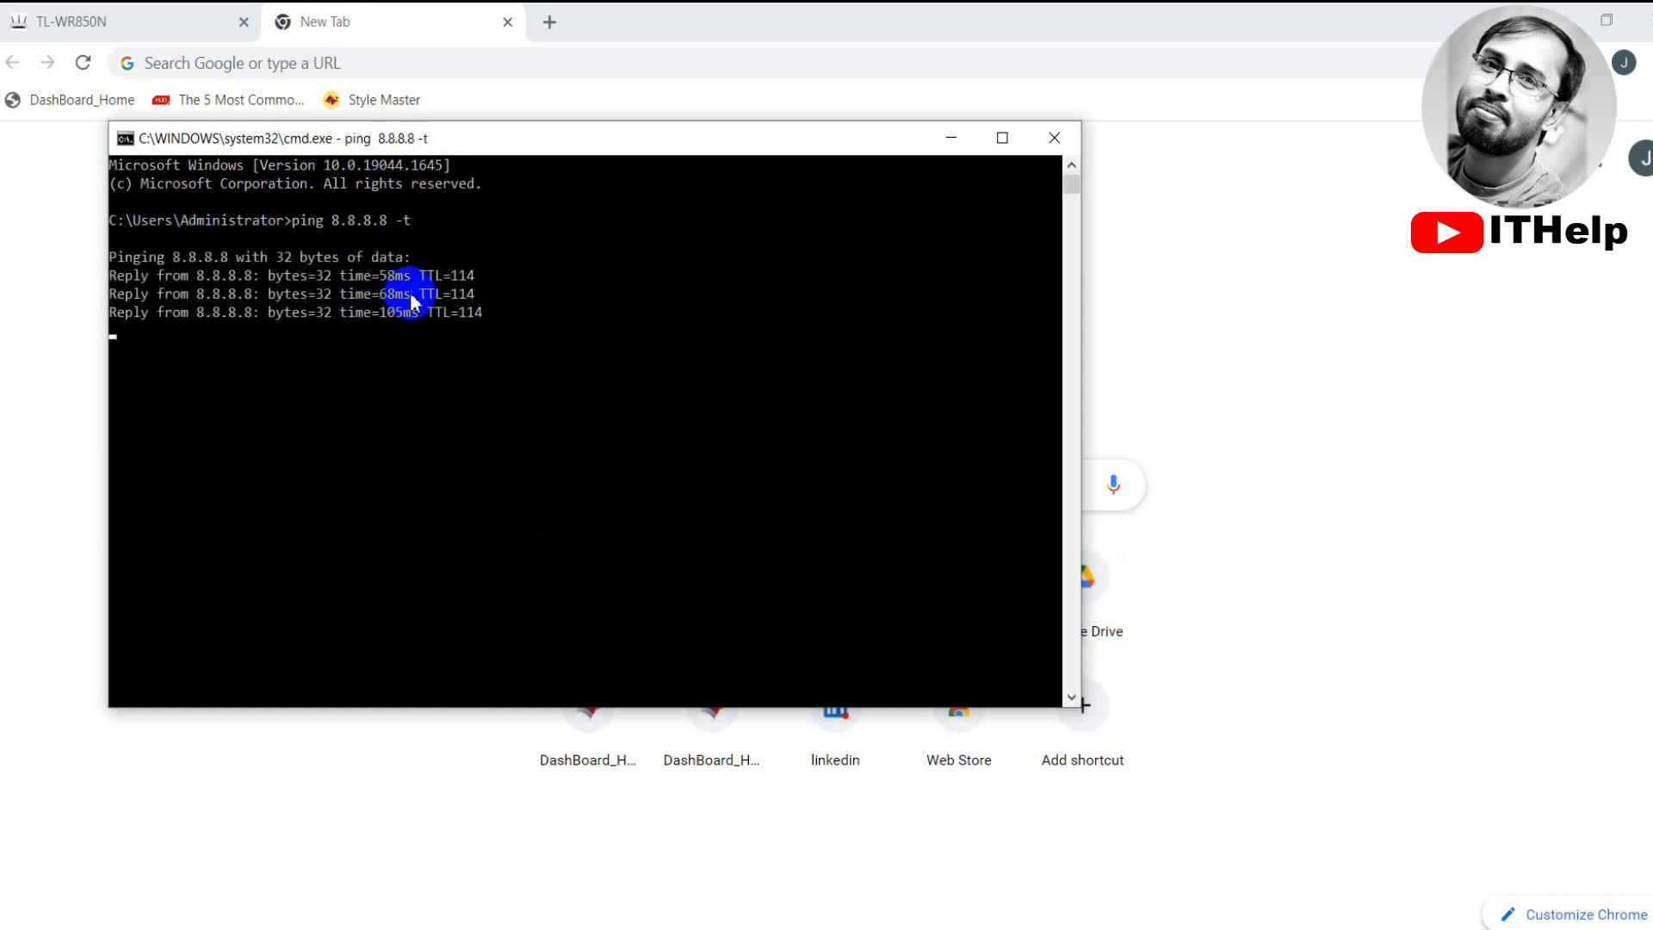
click(1363, 258)
Load google.com in Chrome
click(326, 61)
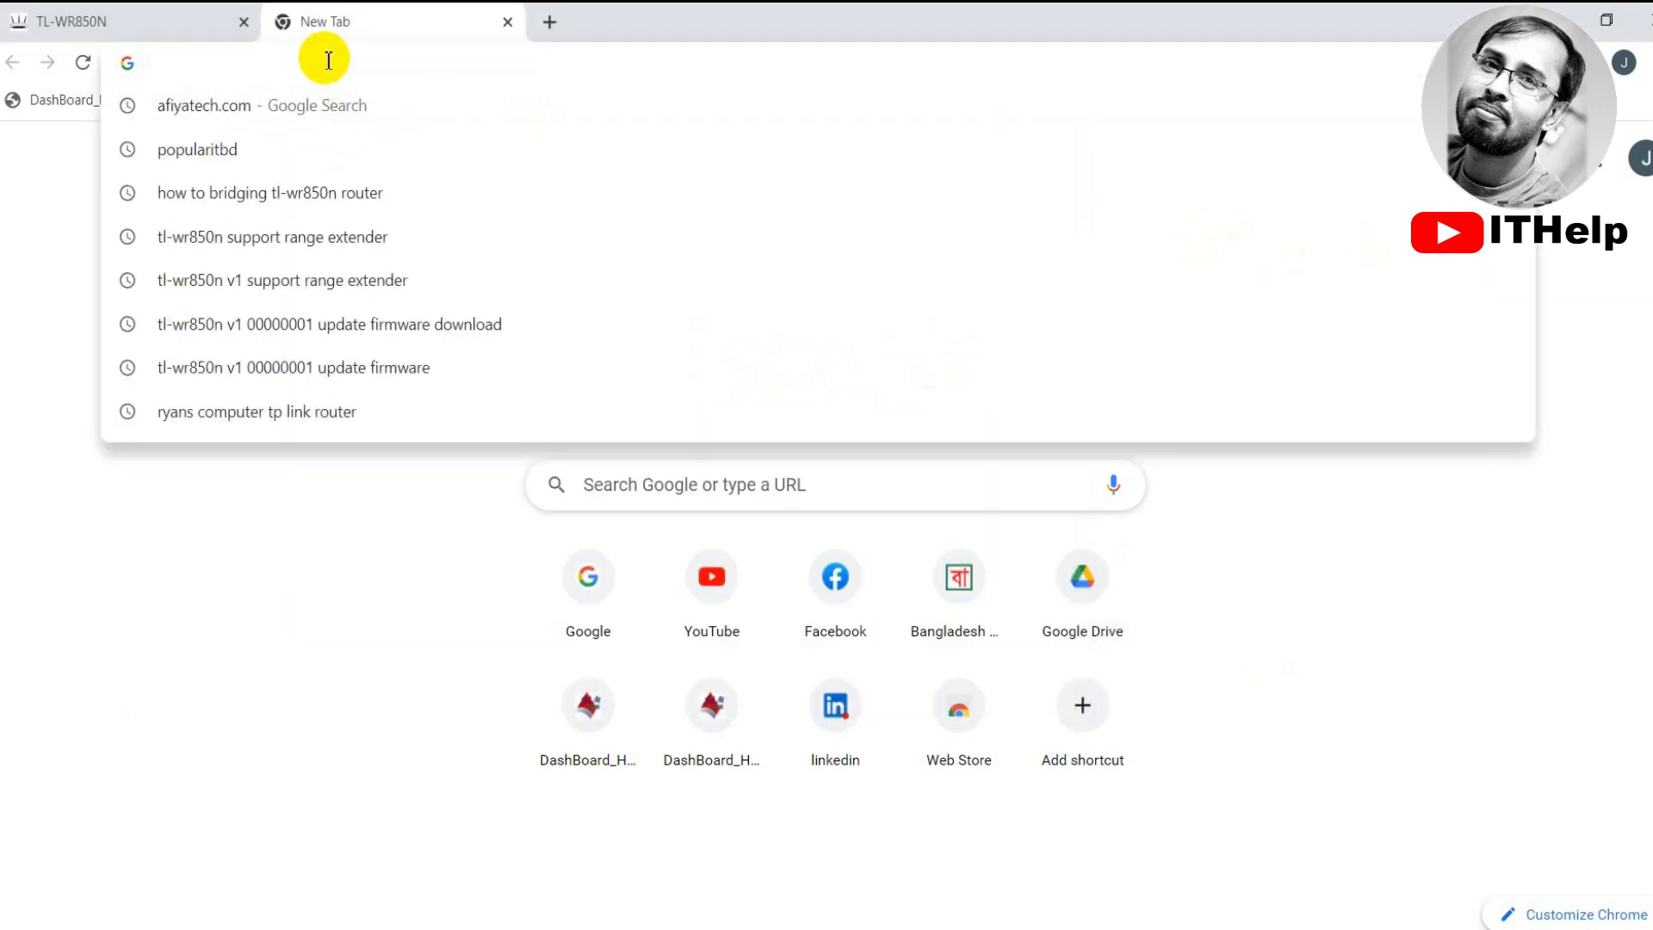
text(g)
key(Return)
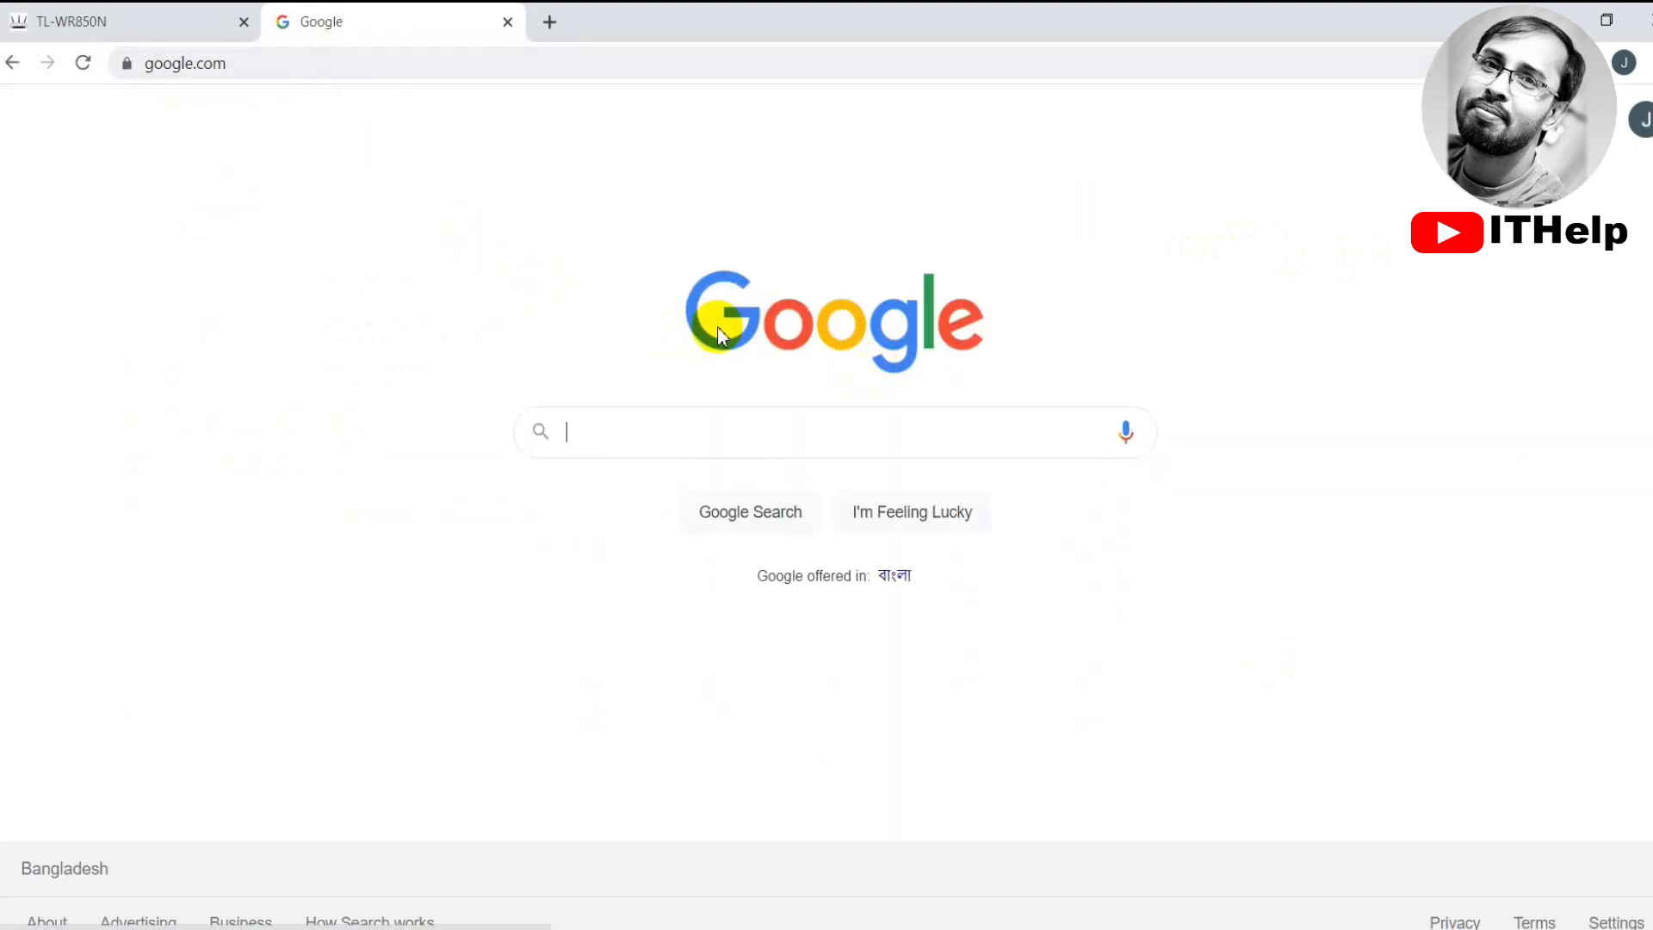
Load the YouTube home page, then bring the running ping window back to front
click(262, 65)
text(you)
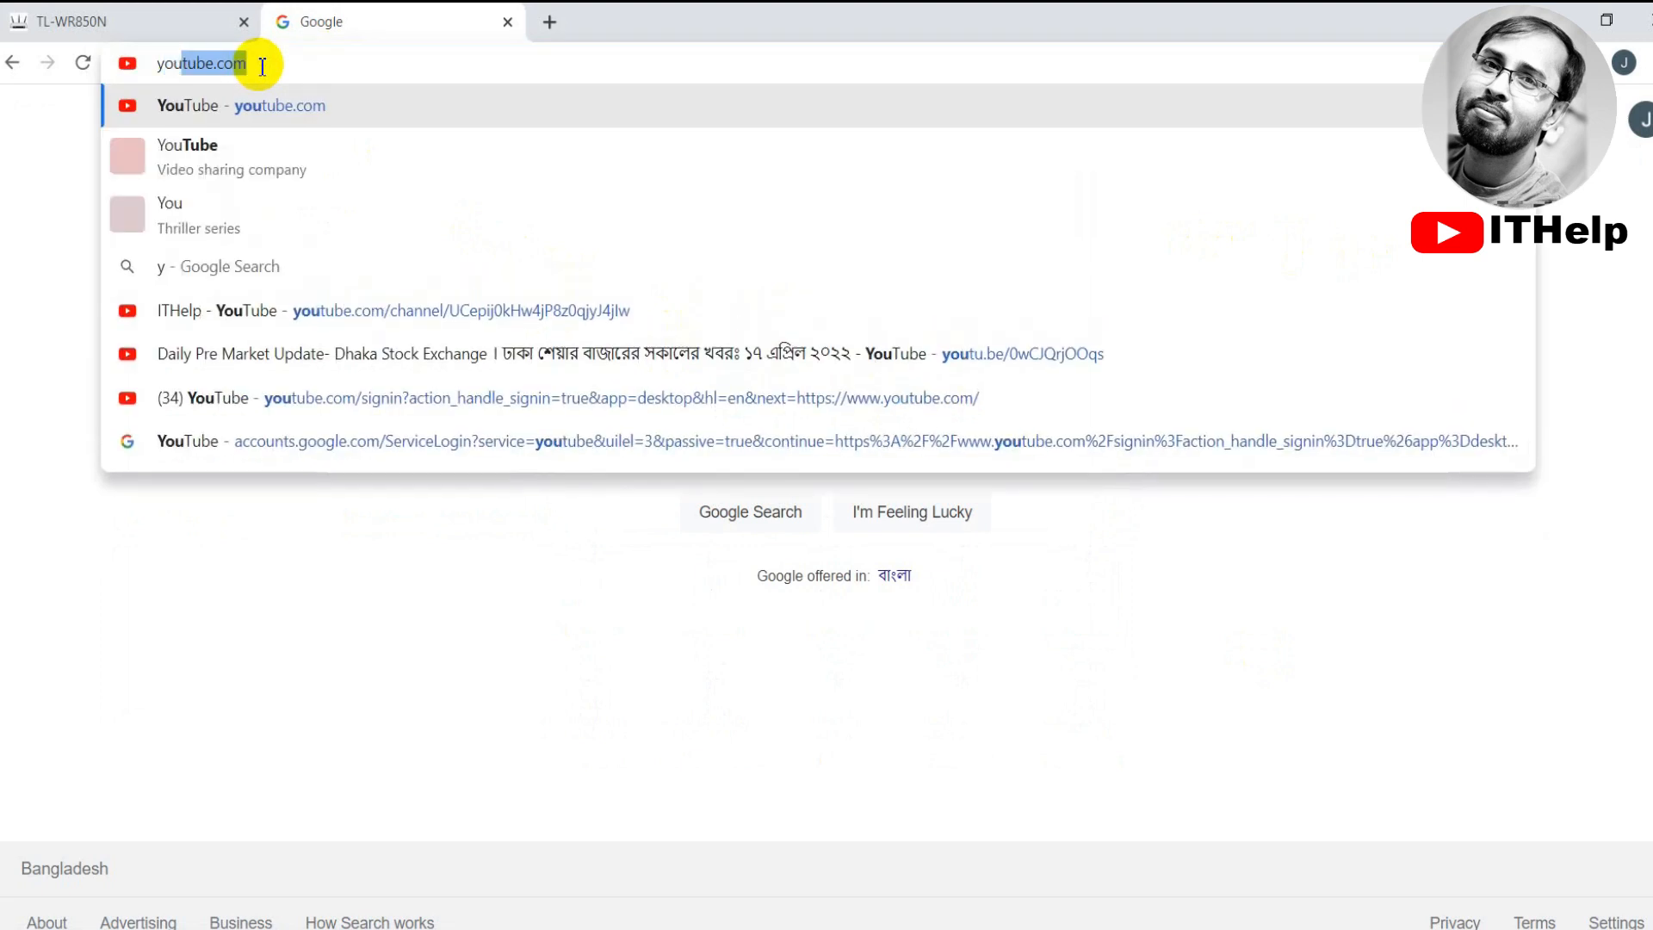
key(Return)
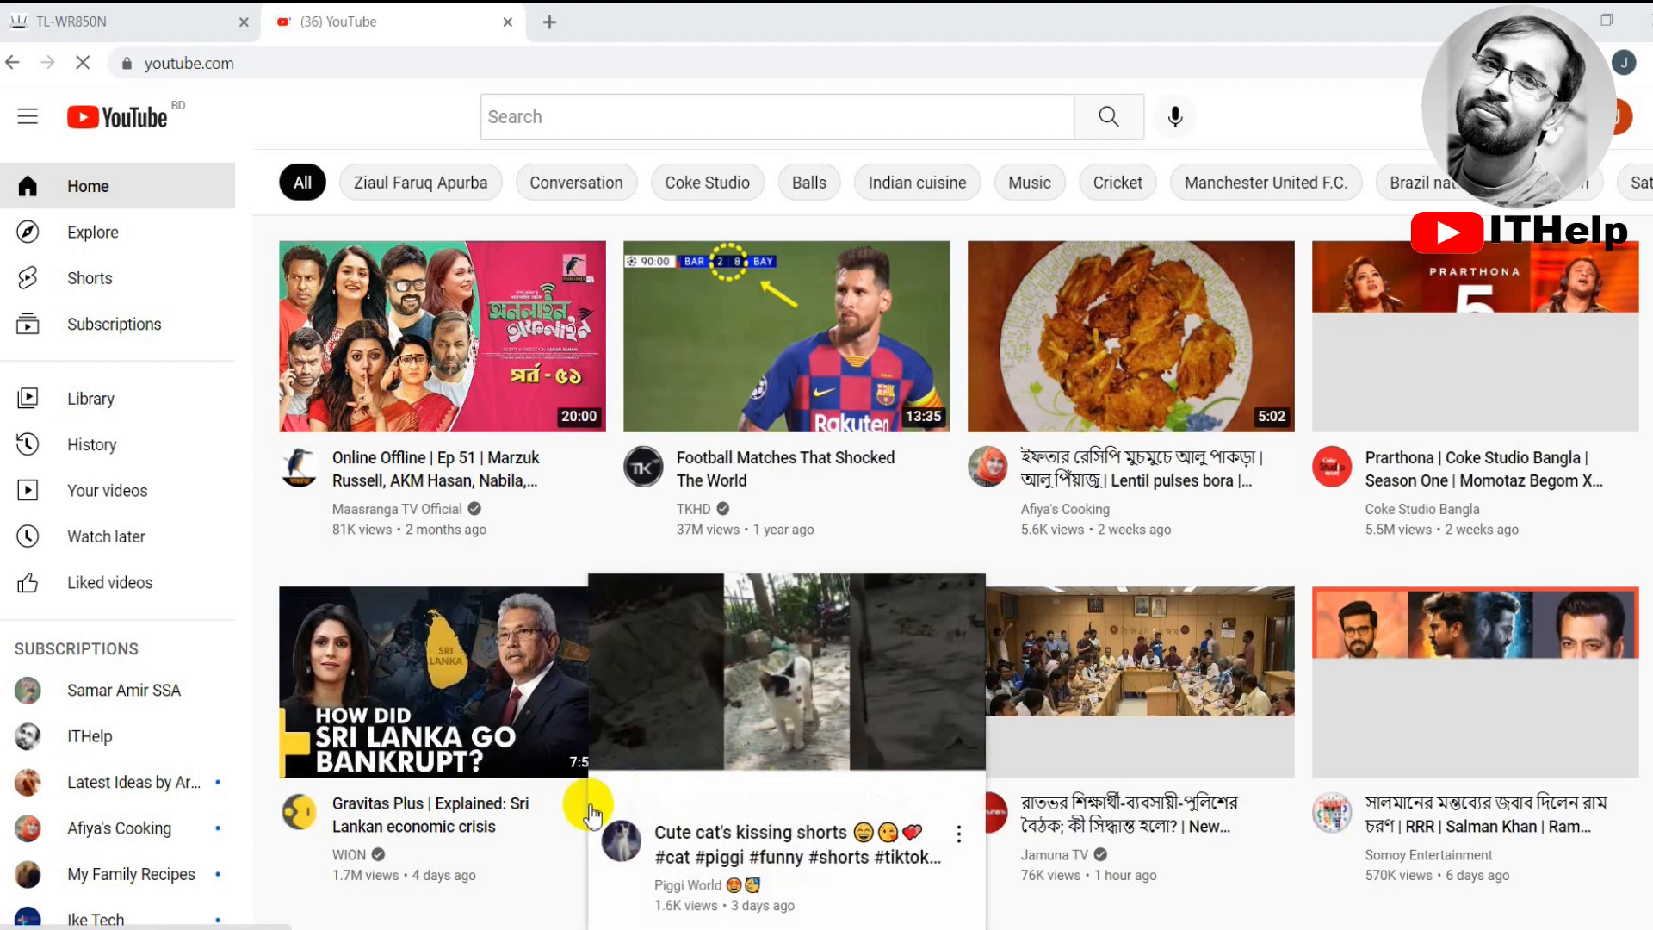
scroll(929, 443, down, 5)
scroll(926, 444, down, 4)
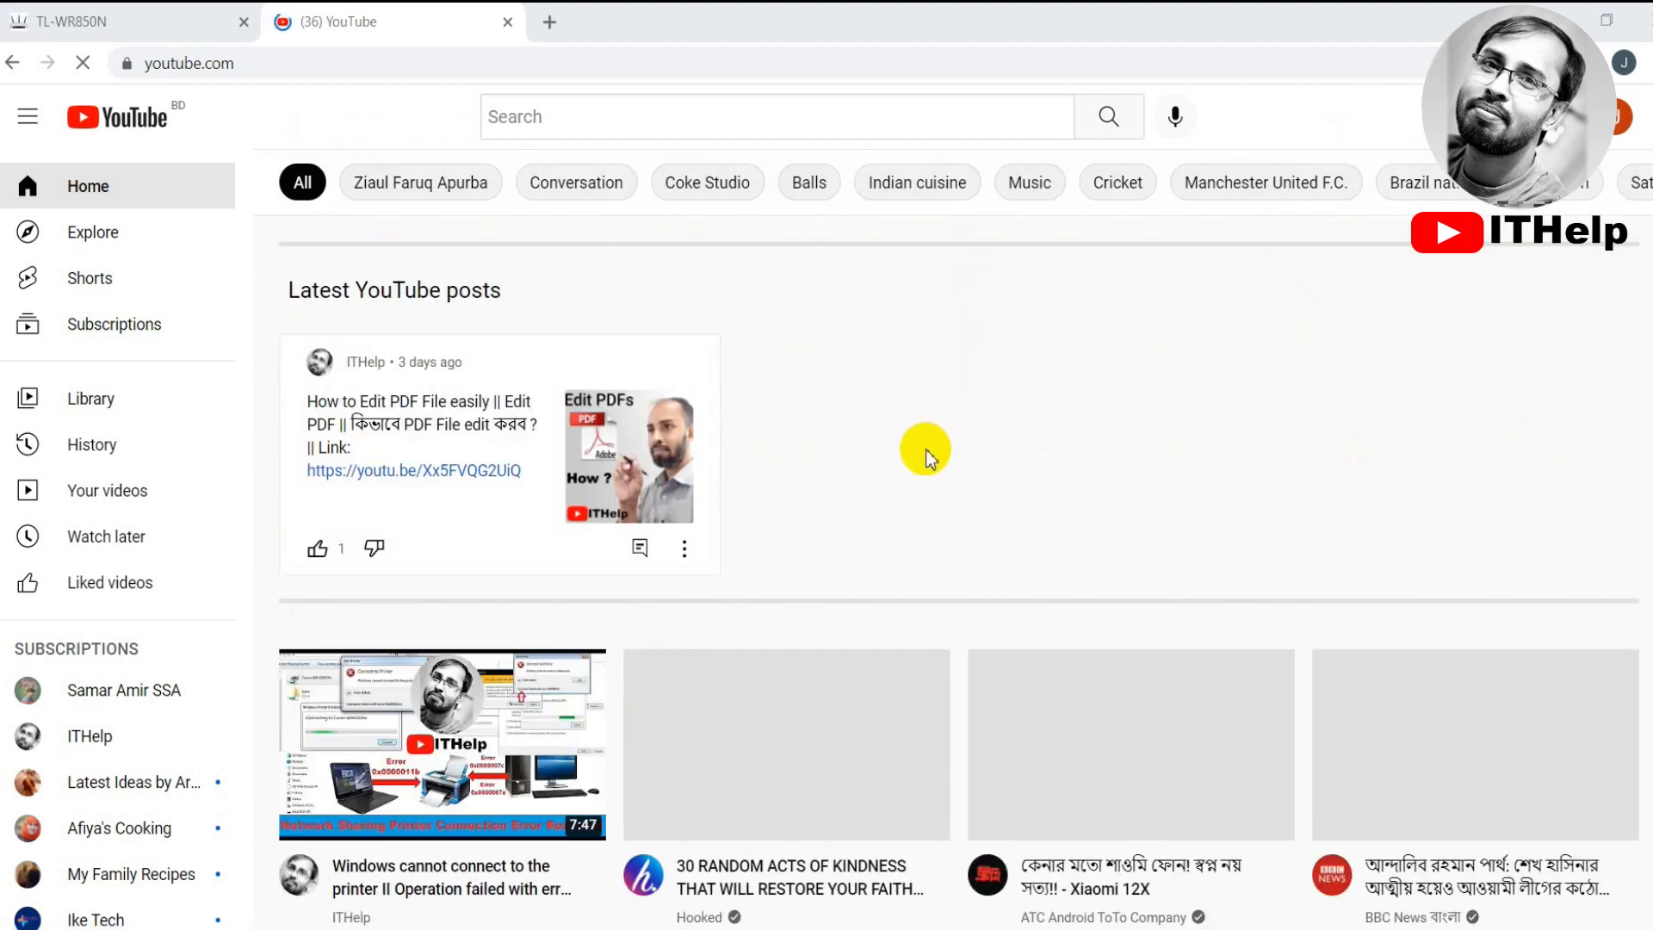
scroll(924, 452, up, 6)
scroll(924, 466, up, 3)
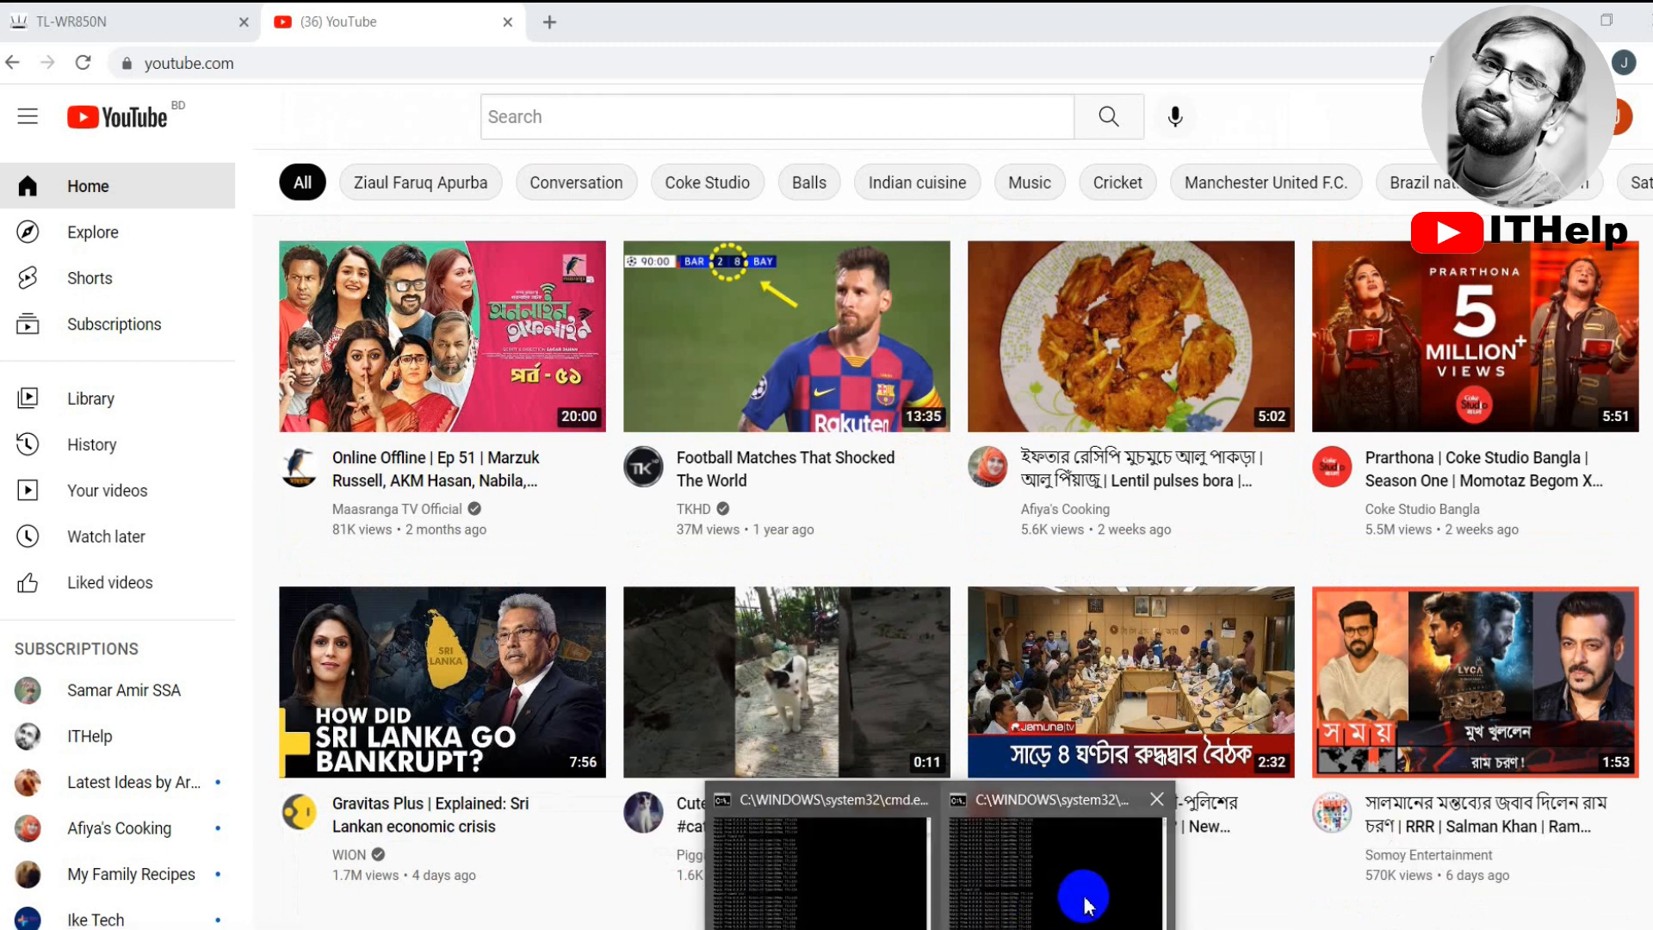
click(1016, 861)
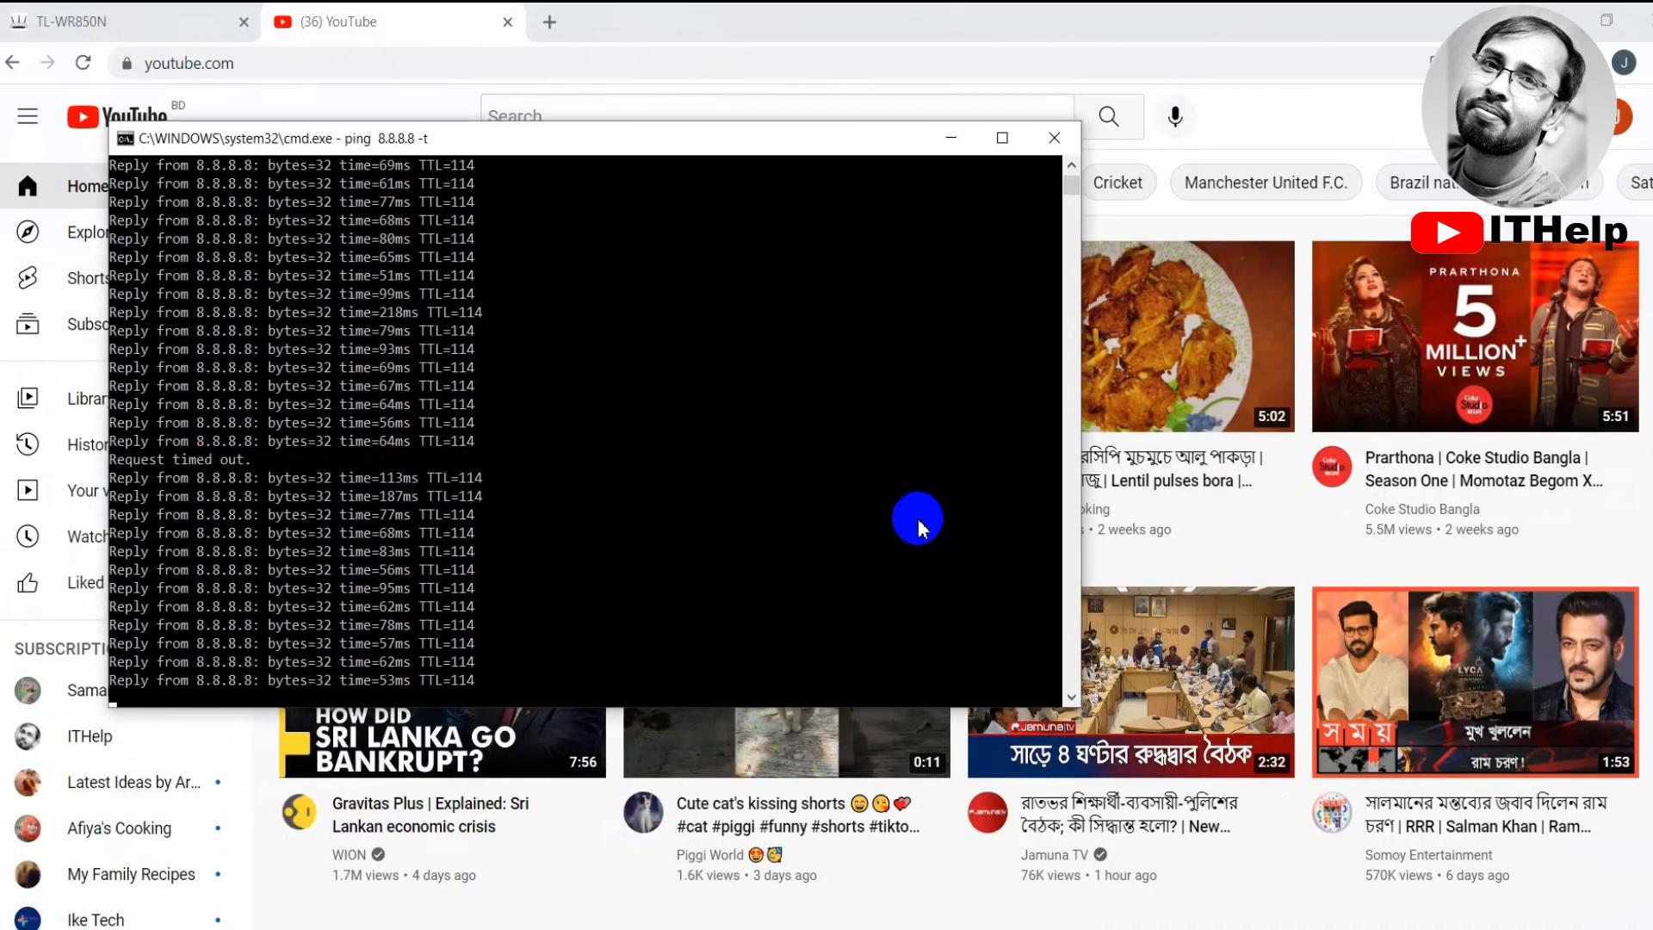